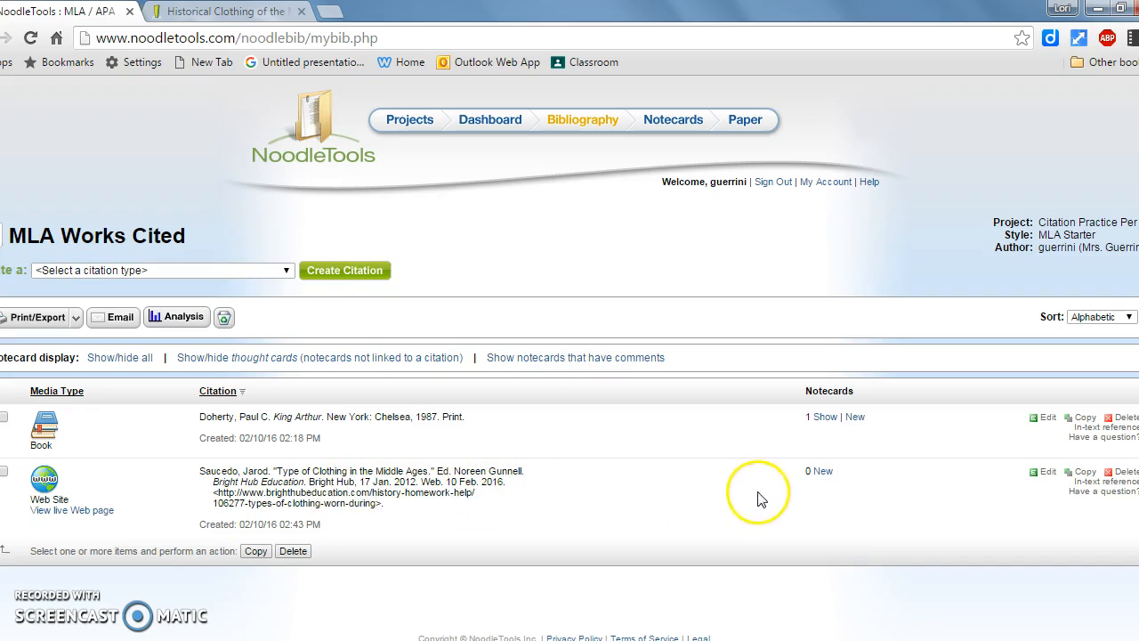
# Start a new notecard for the "Type of Clothing in the Middle Ages" web site citation and look over its fields.
pyautogui.click(822, 471)
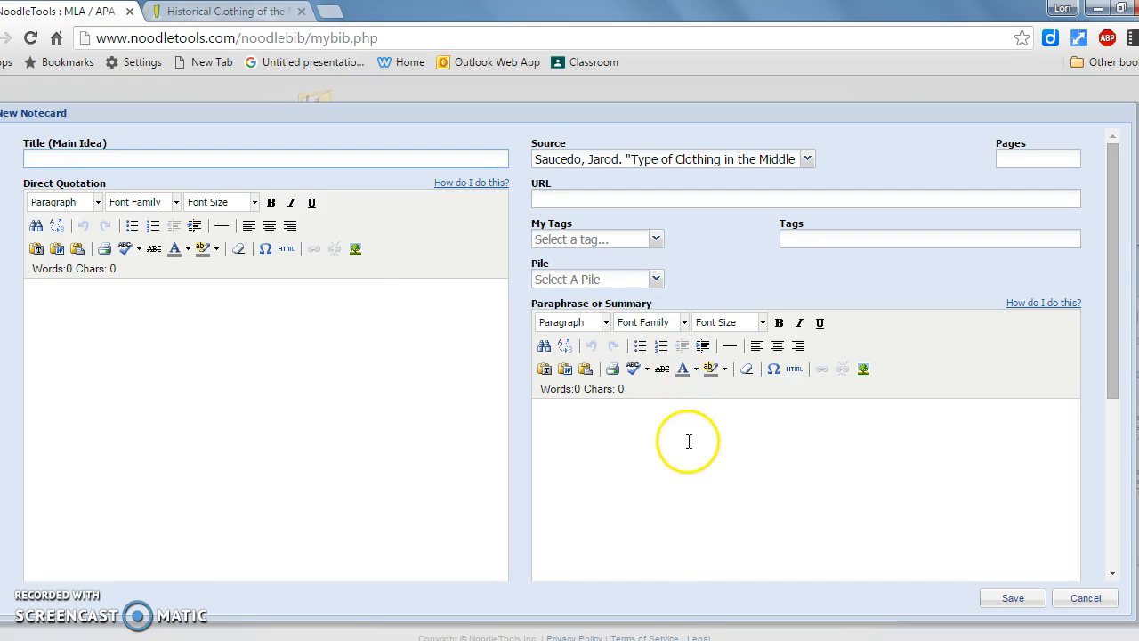
pyautogui.scroll(-1, 672, 460)
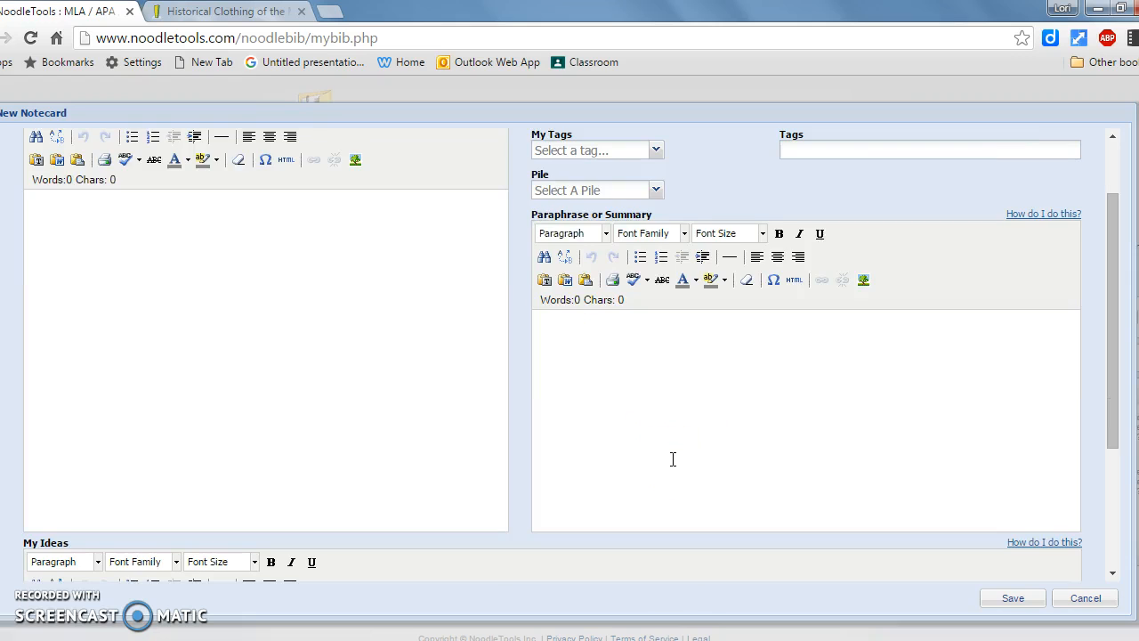
pyautogui.scroll(-2, 673, 440)
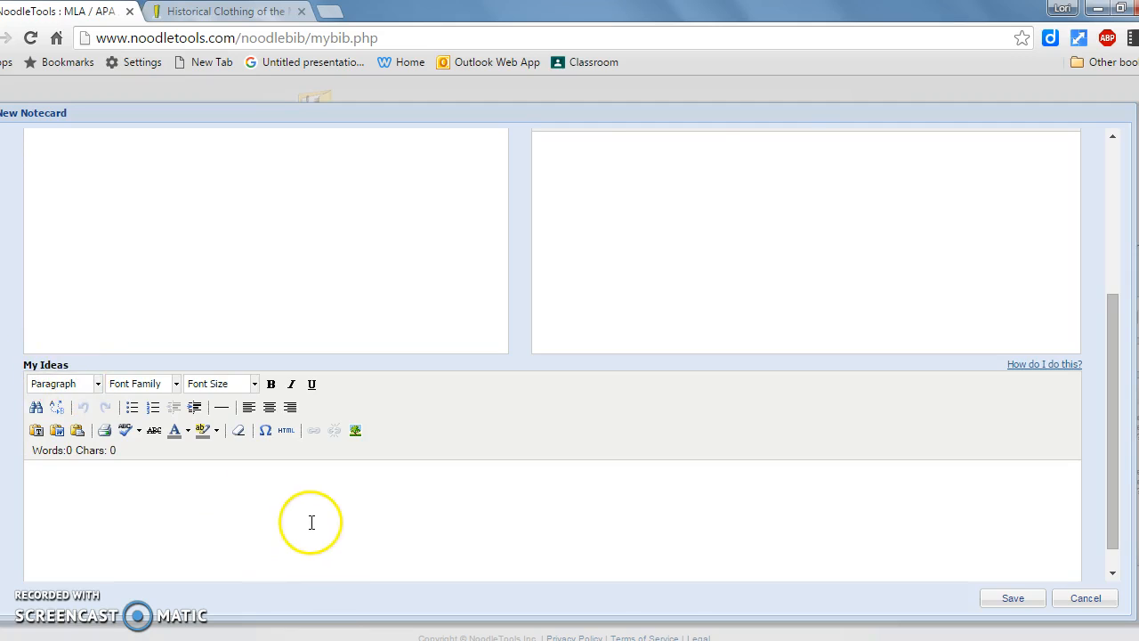
pyautogui.scroll(5, 309, 524)
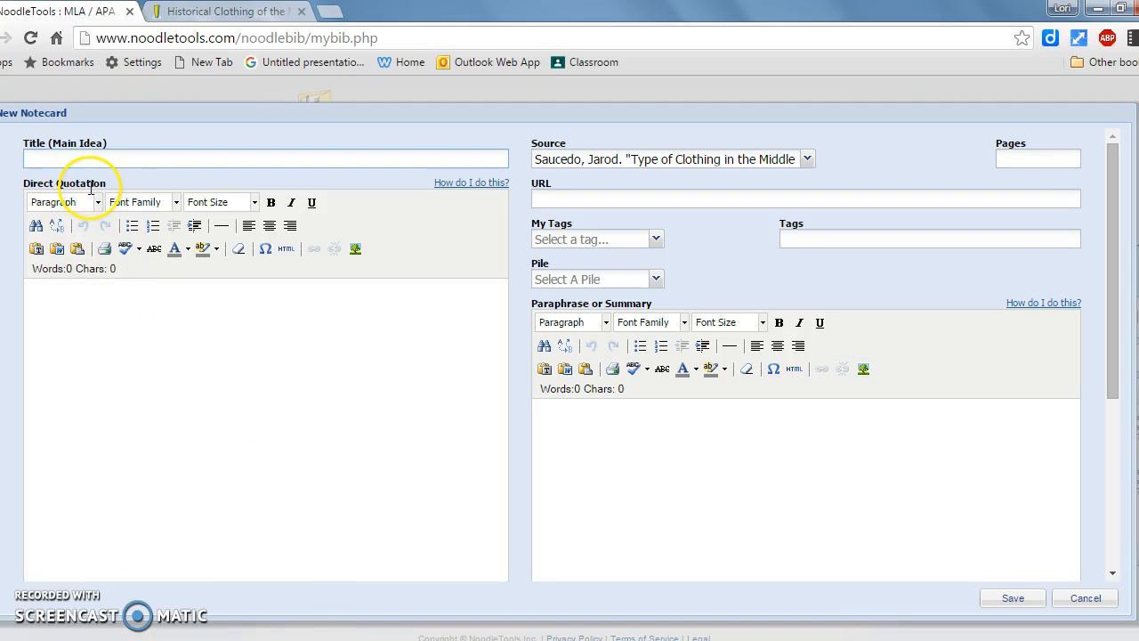
# Copy the sentence from "Men would often let the tunics" through "thought of as dresses." in the Historical Clothing article's Peasant Clothing section.
pyautogui.click(178, 20)
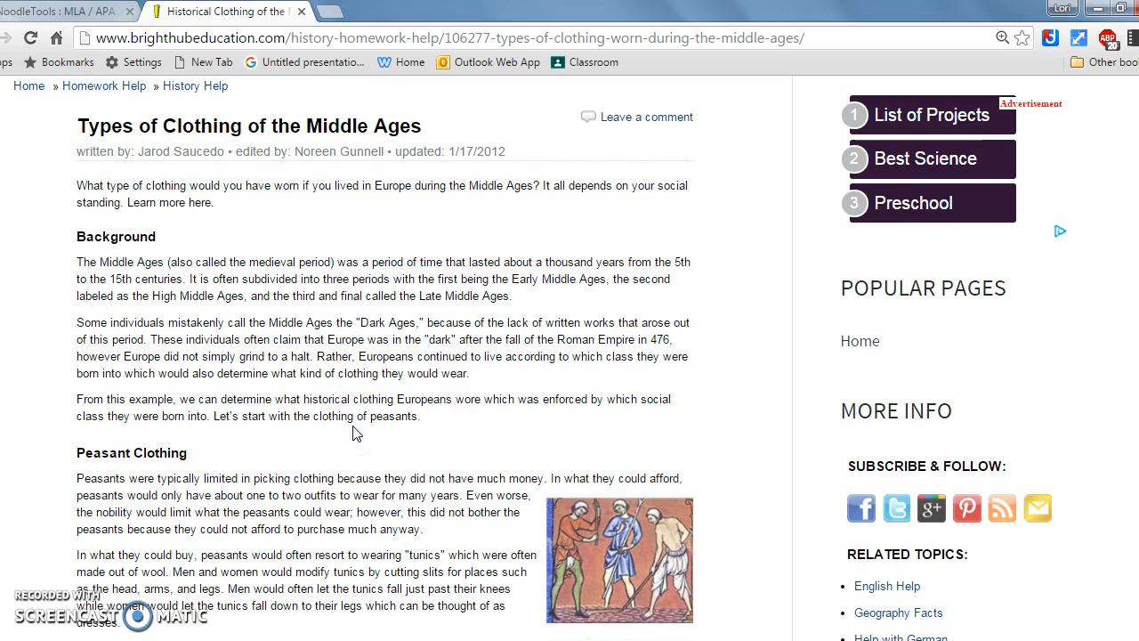
pyautogui.scroll(-1, 352, 433)
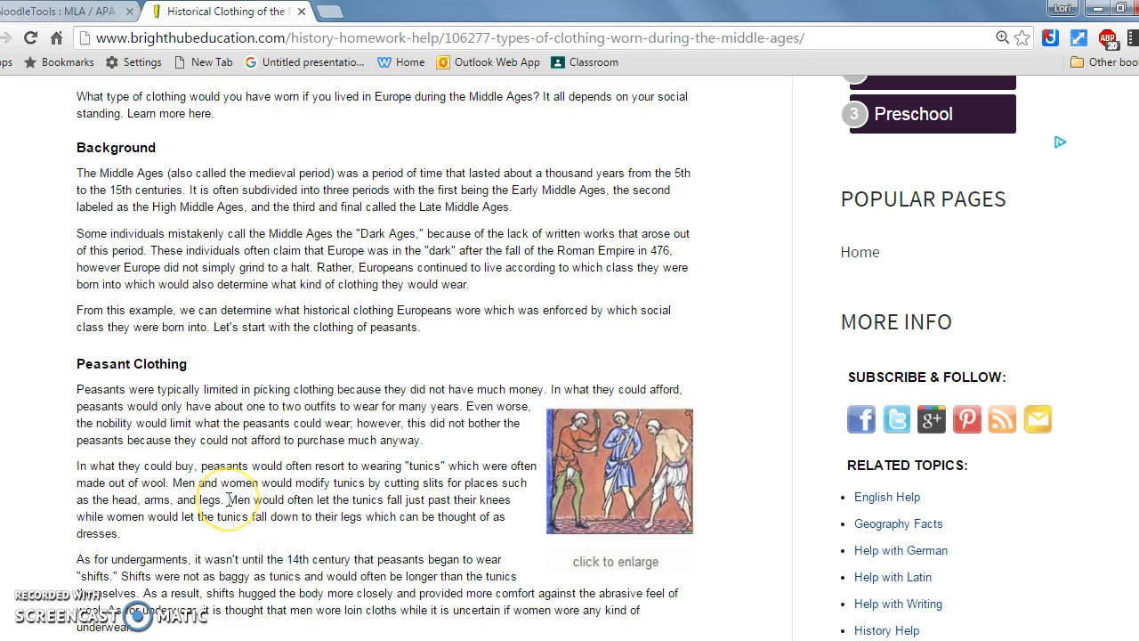
pyautogui.moveTo(231, 513); pyautogui.dragTo(238, 533)
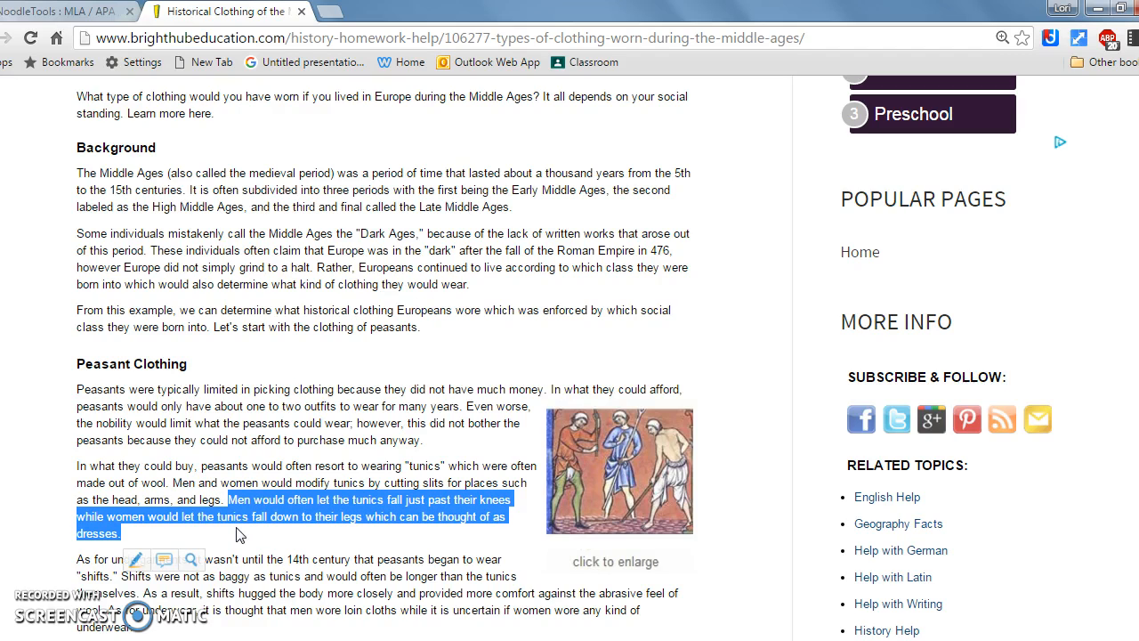
pyautogui.rightClick(249, 502)
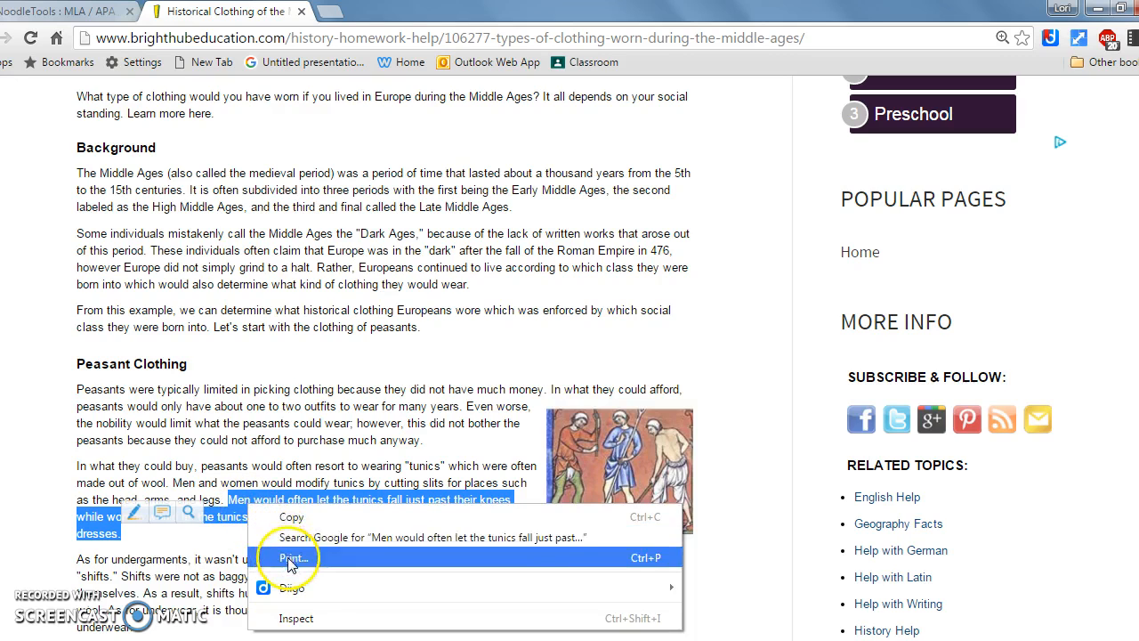
pyautogui.click(267, 516)
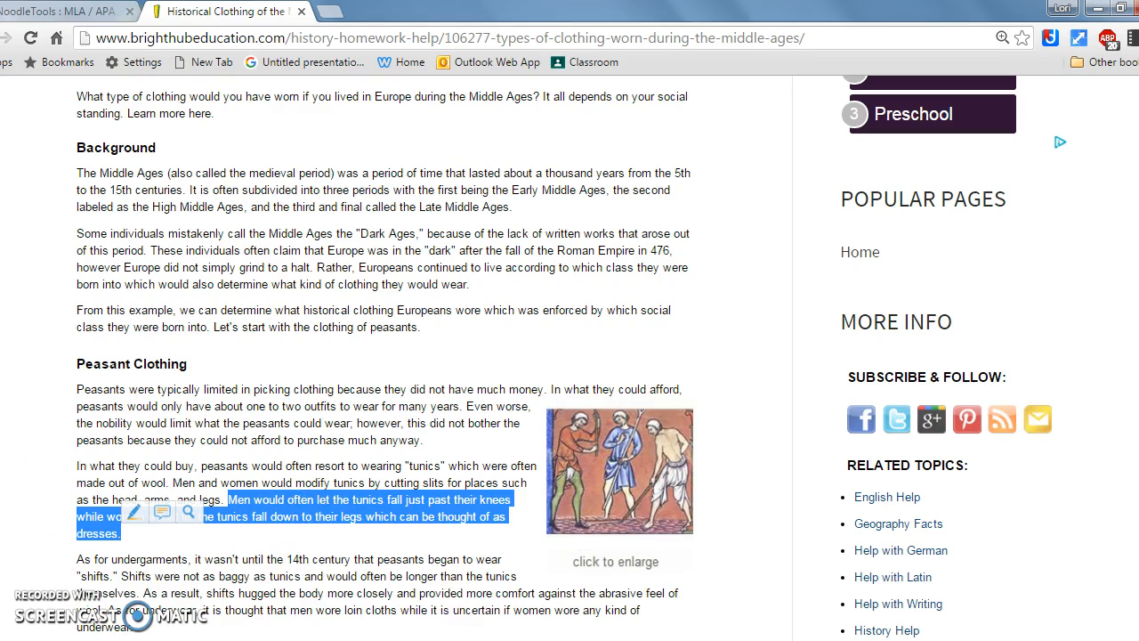
# Paste the copied sentence into the new NoodleTools notecard's Direct Quotation and enclose it in quotation marks.
pyautogui.click(43, 14)
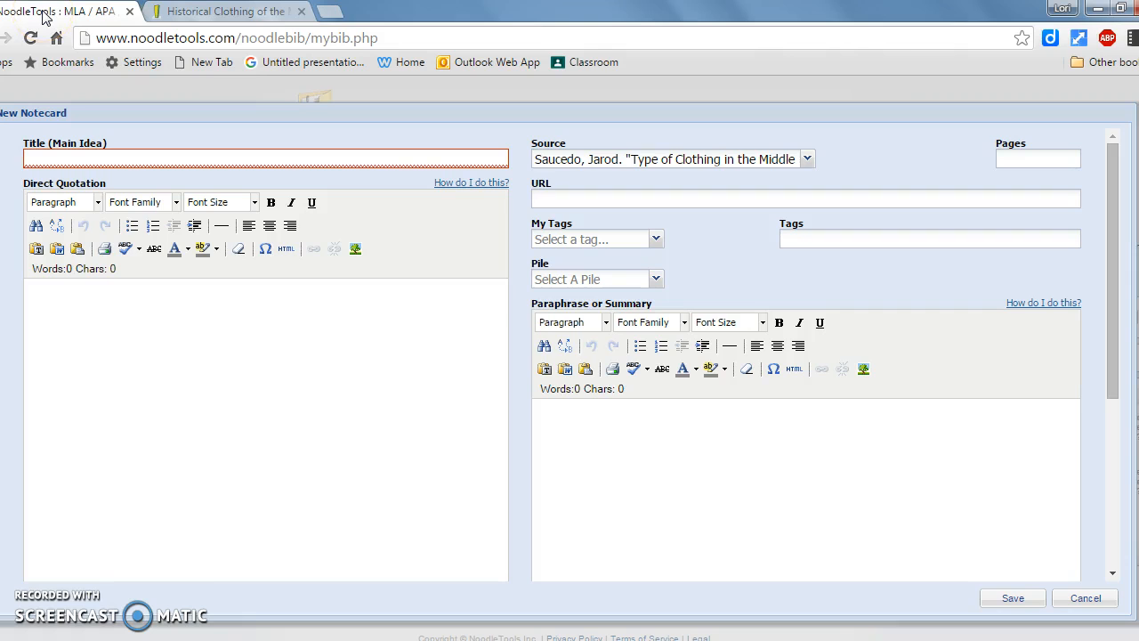
pyautogui.rightClick(68, 298)
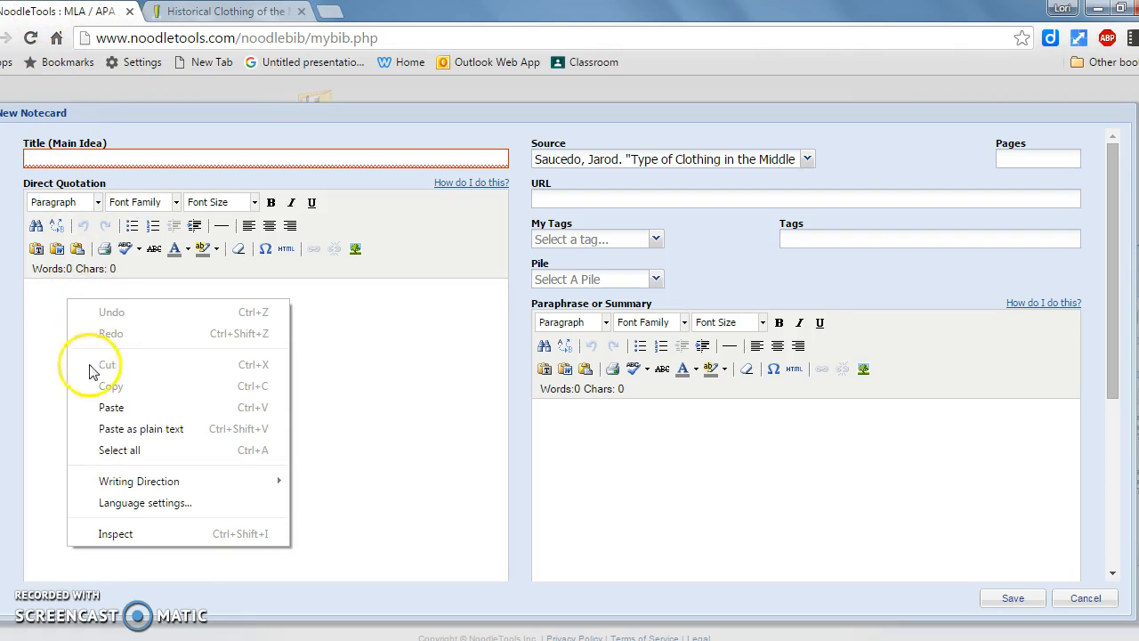
pyautogui.click(108, 407)
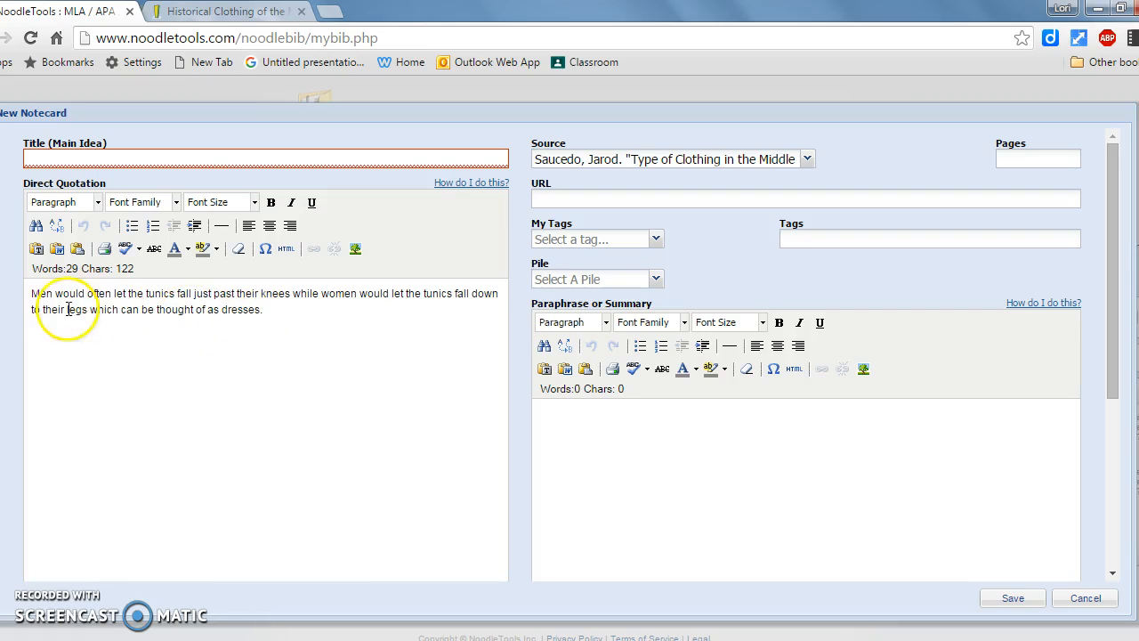
pyautogui.click(33, 294)
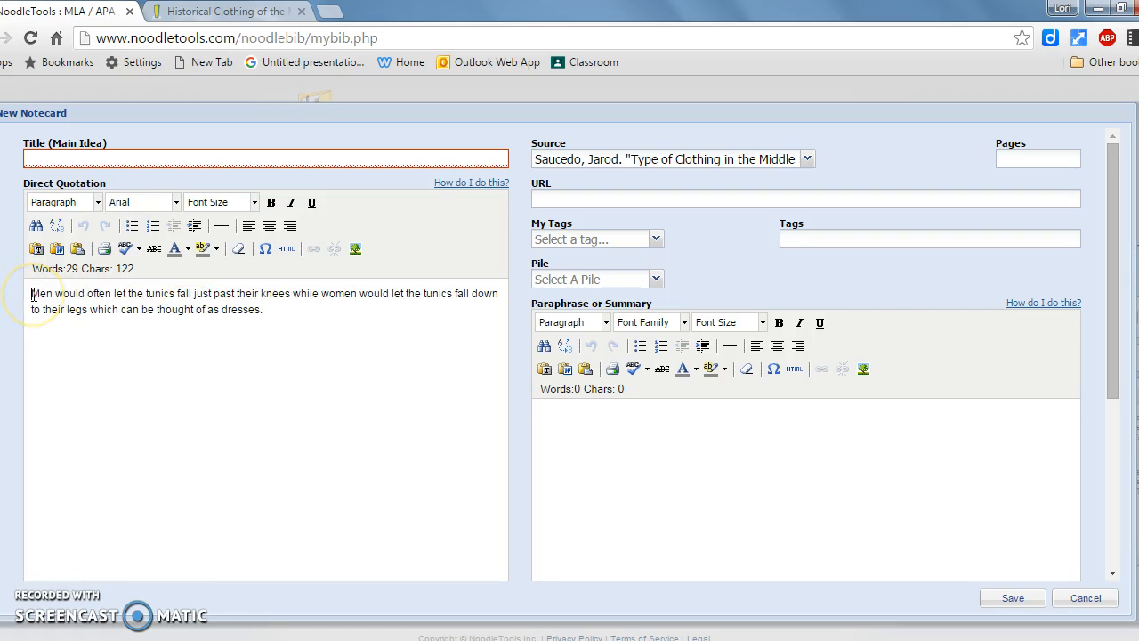
pyautogui.write('"')
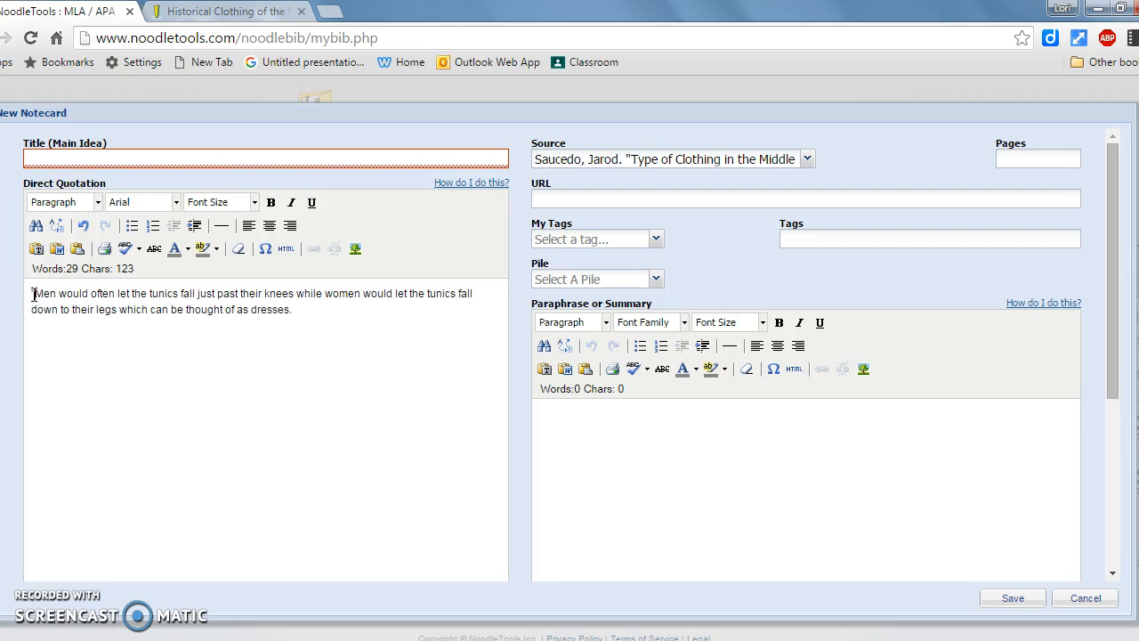
pyautogui.click(294, 309)
pyautogui.write('"')
pyautogui.rightClick(589, 435)
pyautogui.click(623, 295)
pyautogui.write('e')
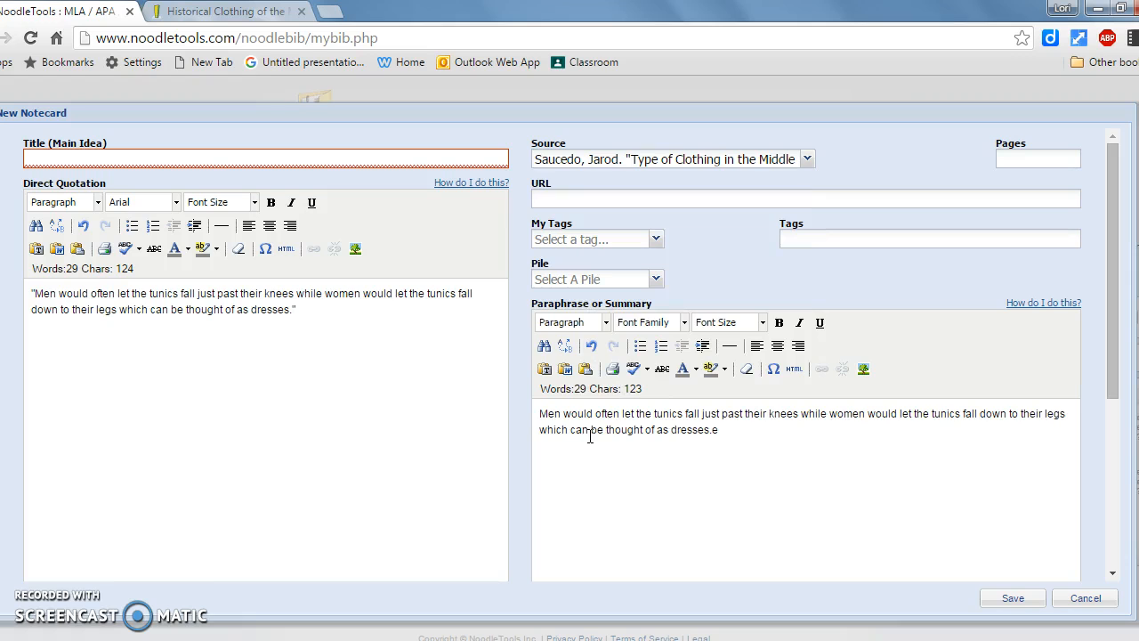
pyautogui.moveTo(725, 430); pyautogui.dragTo(534, 421)
pyautogui.press('BackSpace')
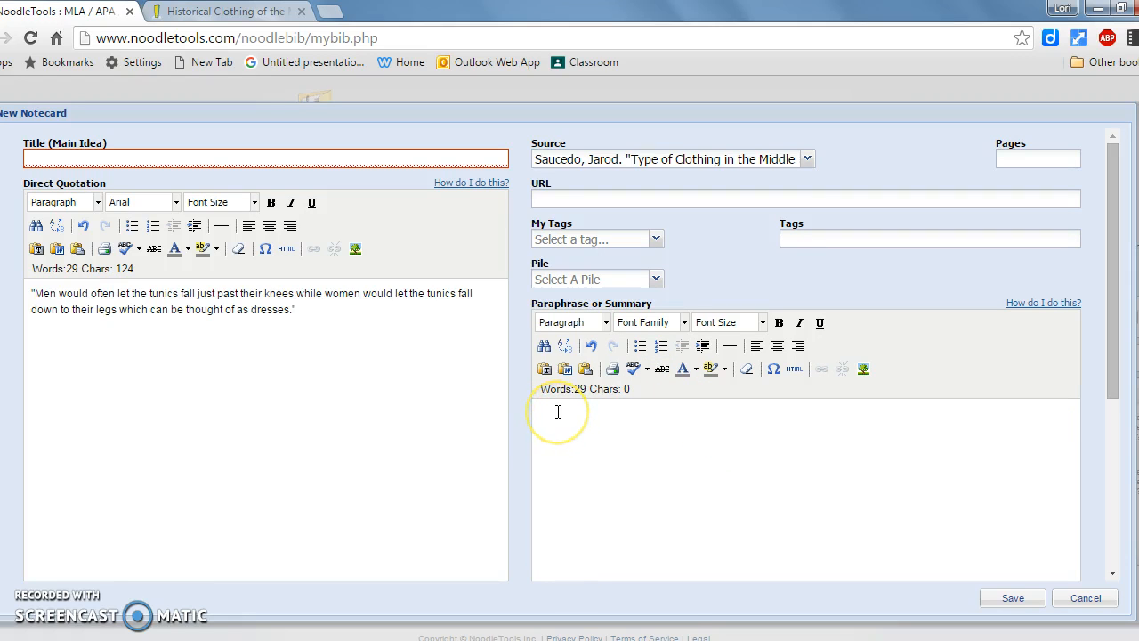
pyautogui.write('Peasan')
pyautogui.press('BackSpace')
pyautogui.press('BackSpace')
pyautogui.press('BackSpace')
pyautogui.press('BackSpace')
pyautogui.press('BackSpace')
pyautogui.press('BackSpace')
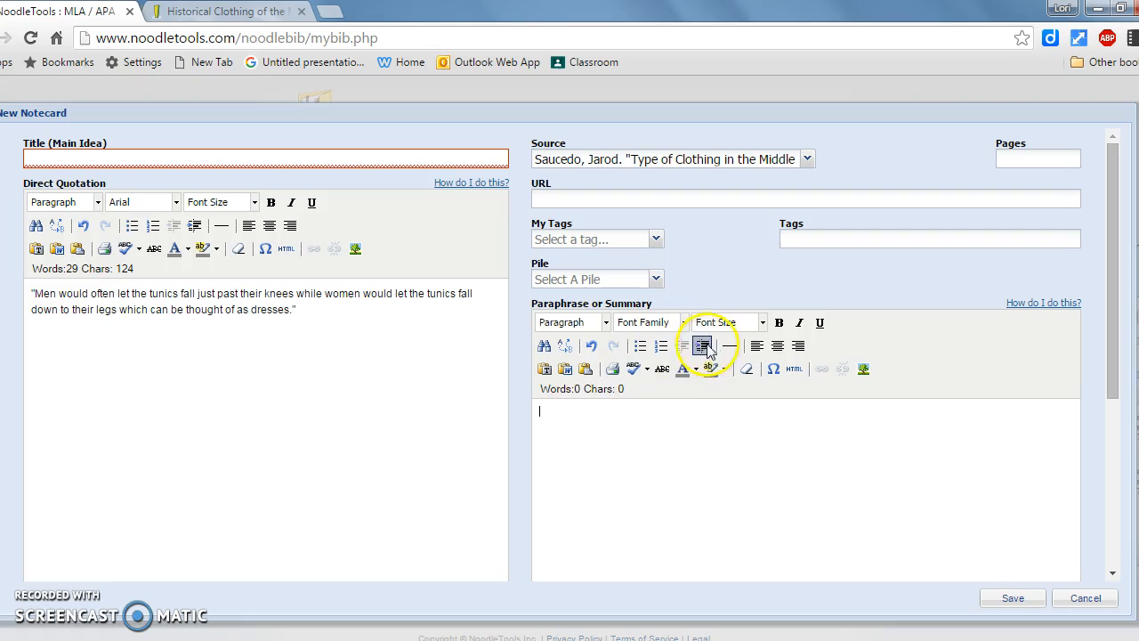
# Write the paraphrase "Peasant men and women wore tunics, but wore them in different styles." at font size 5 (18pt).
pyautogui.click(762, 322)
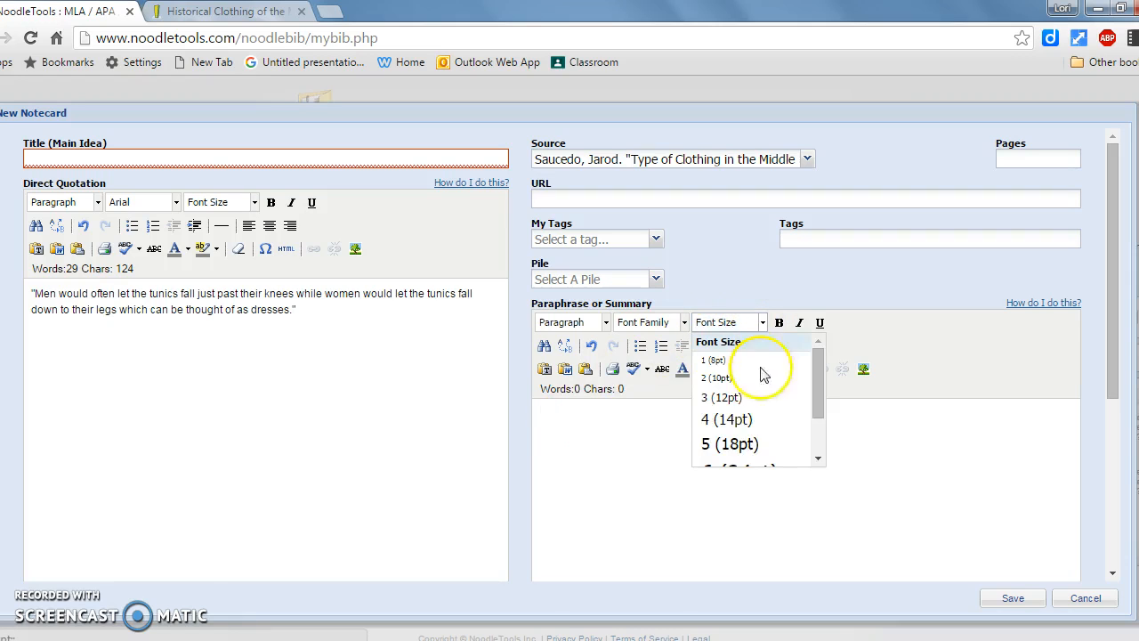
pyautogui.click(725, 445)
pyautogui.write('Peasant')
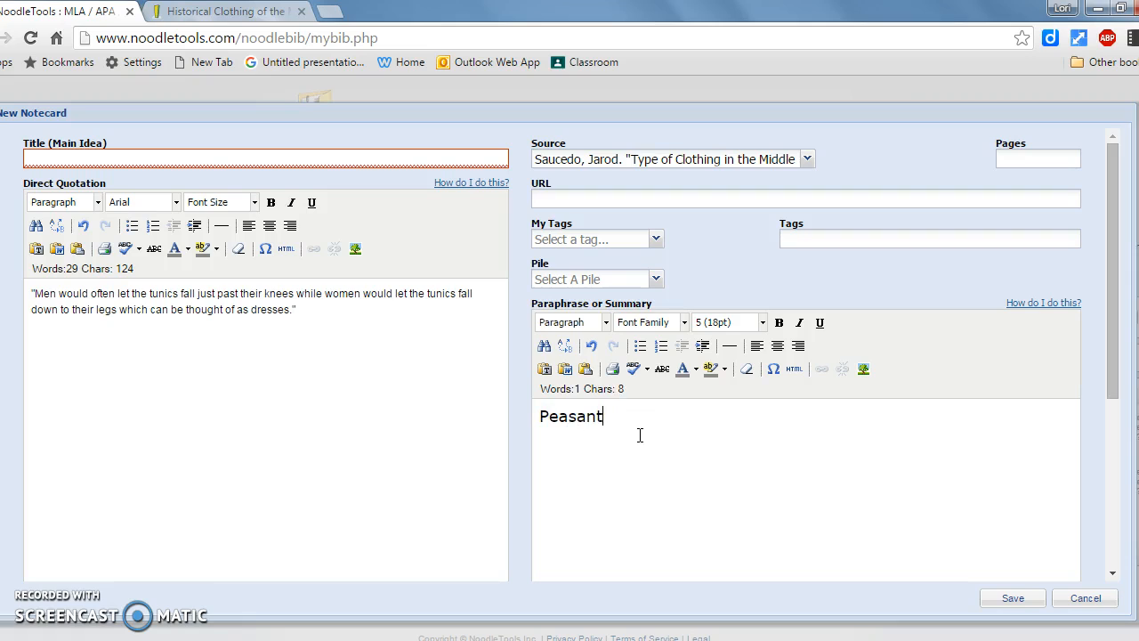
pyautogui.write(' men and women')
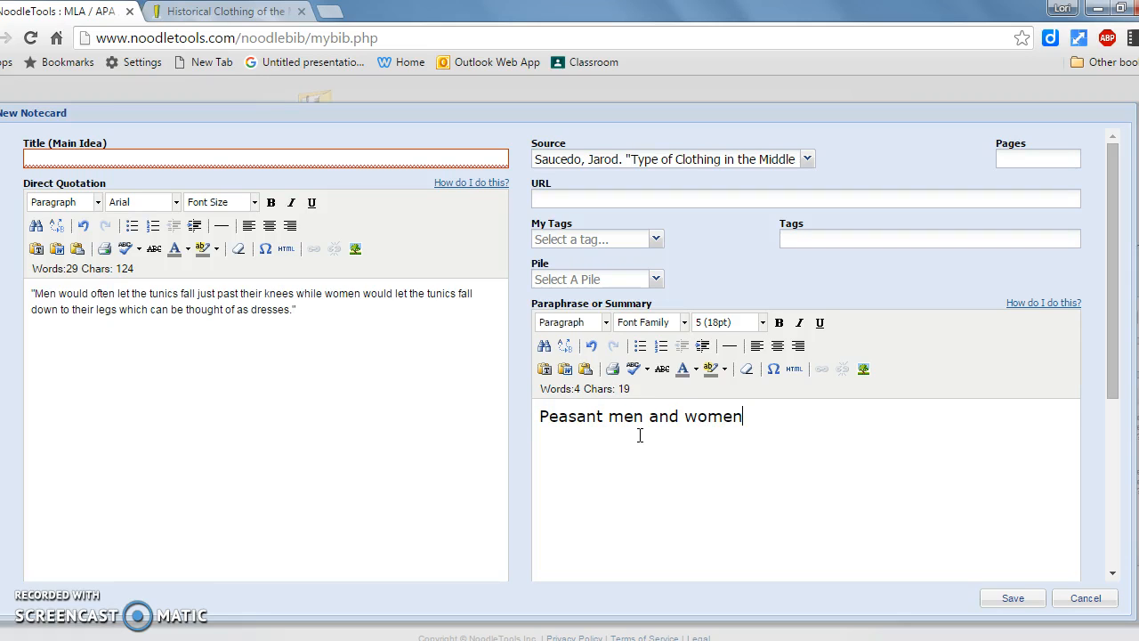
pyautogui.write(' wore tunics,')
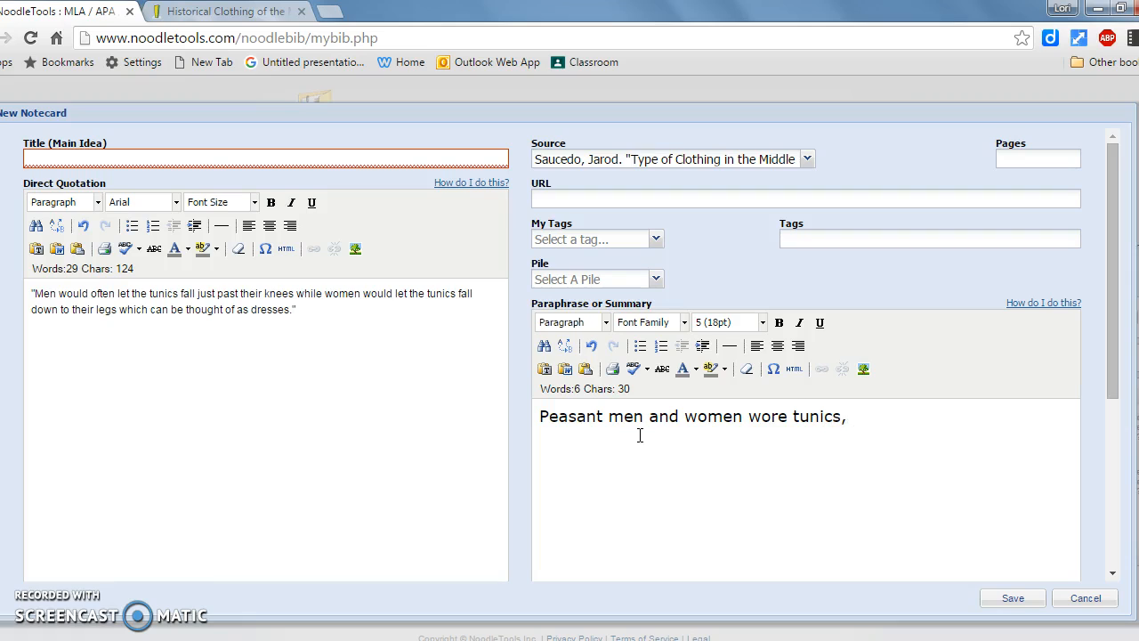
pyautogui.write(' but wore them i')
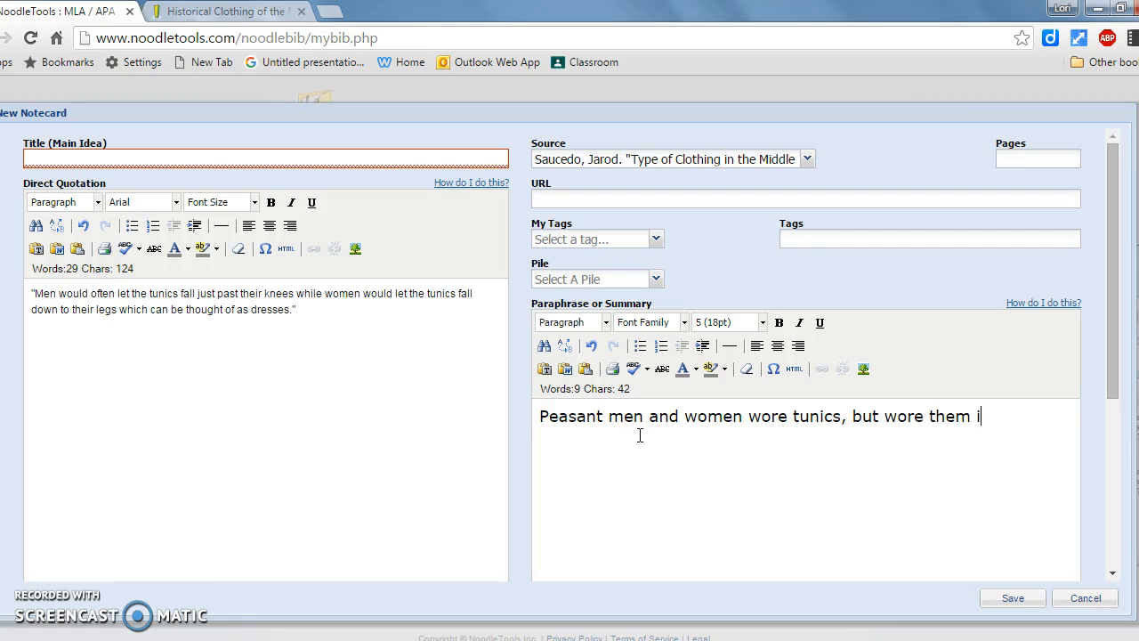
pyautogui.write('n differn')
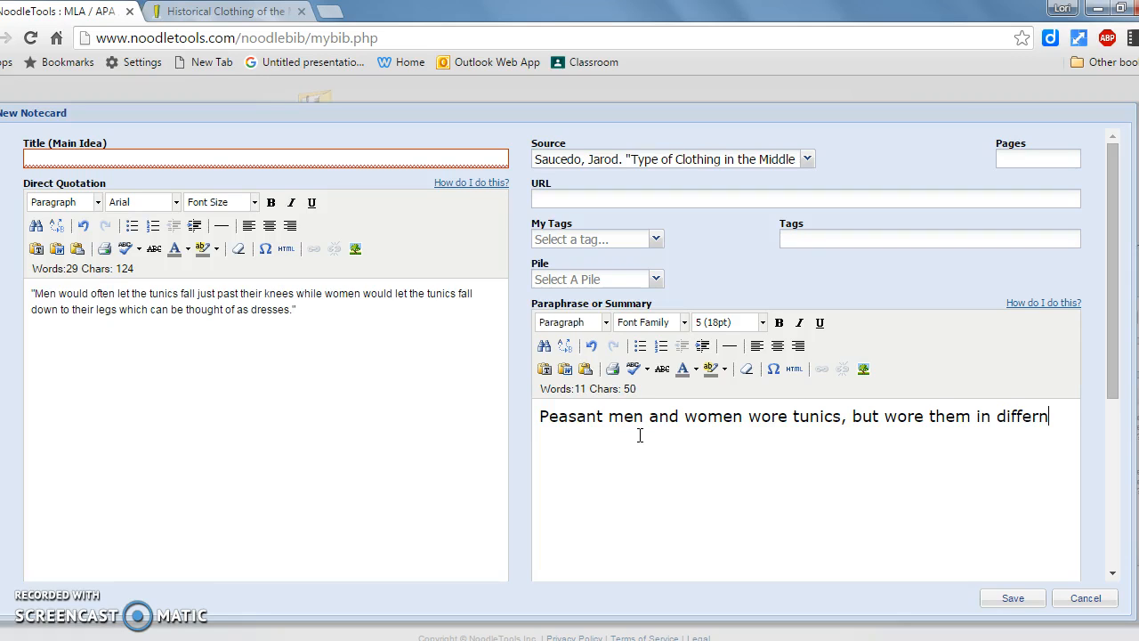
pyautogui.press('BackSpace')
pyautogui.write('ent styles.')
# Set the whole direct quotation text to font size 5 (18pt).
pyautogui.moveTo(386, 354); pyautogui.dragTo(18, 293)
pyautogui.click(254, 203)
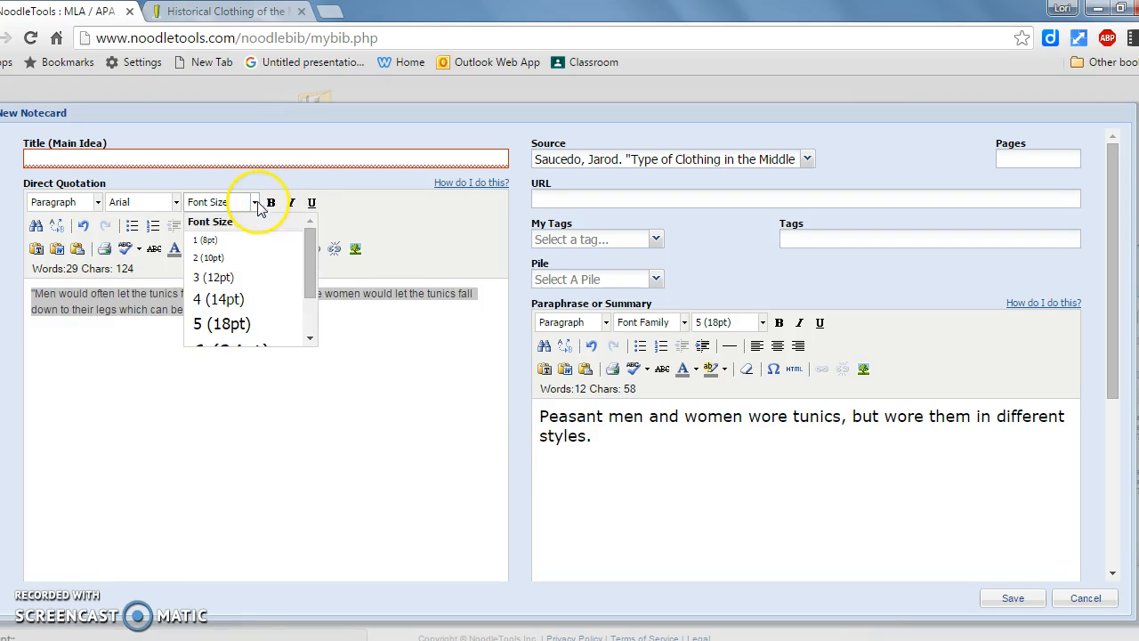
pyautogui.click(233, 323)
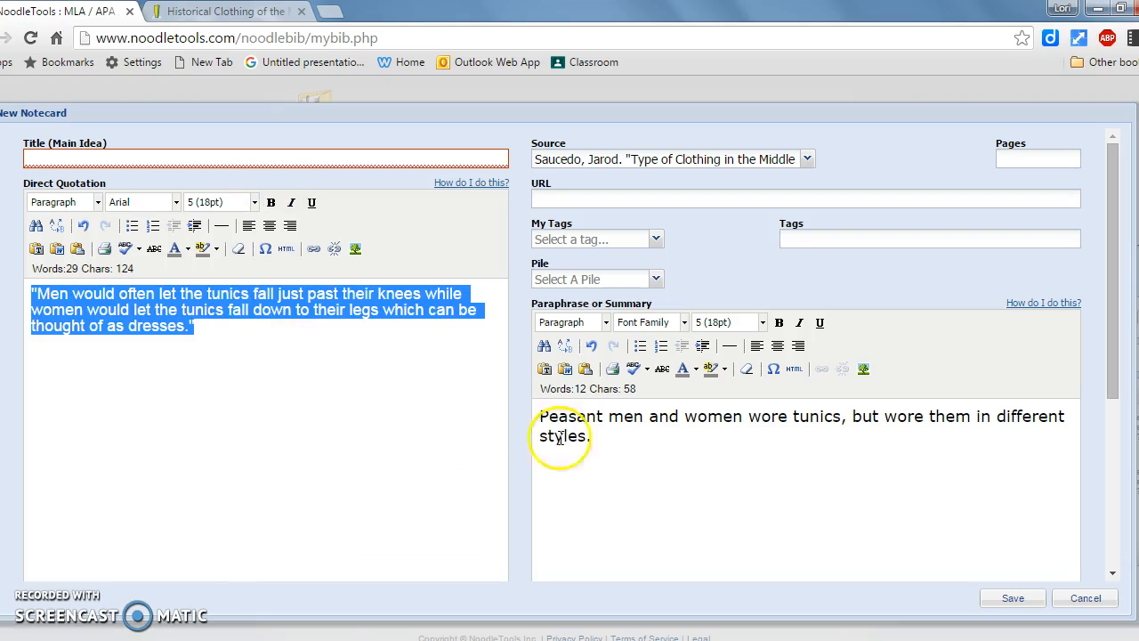
pyautogui.click(612, 450)
pyautogui.click(401, 367)
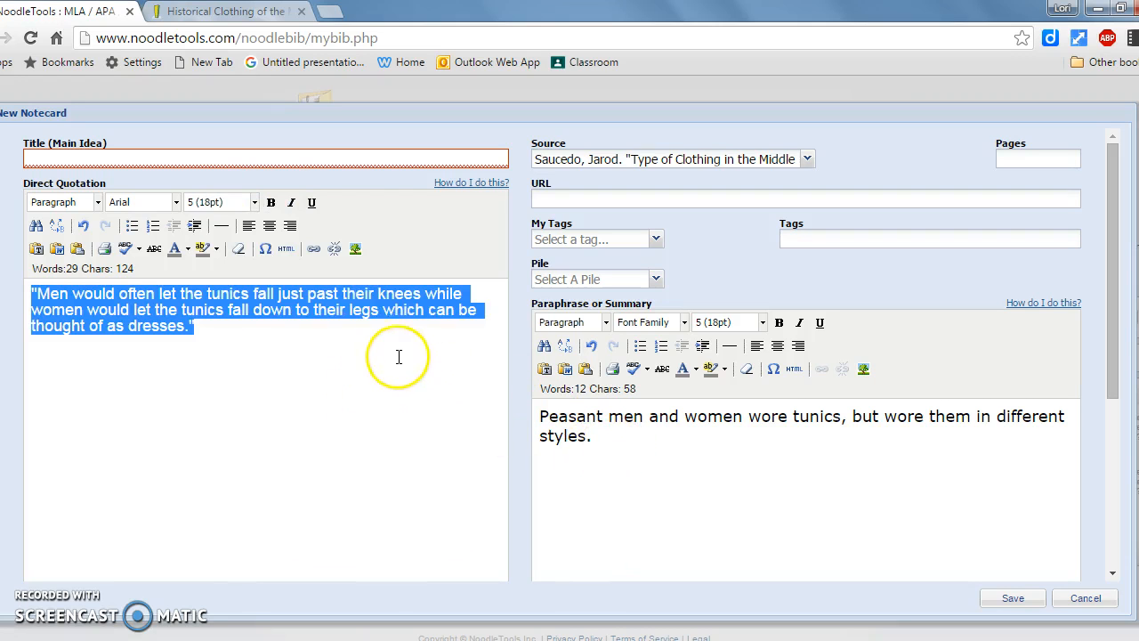
pyautogui.click(306, 340)
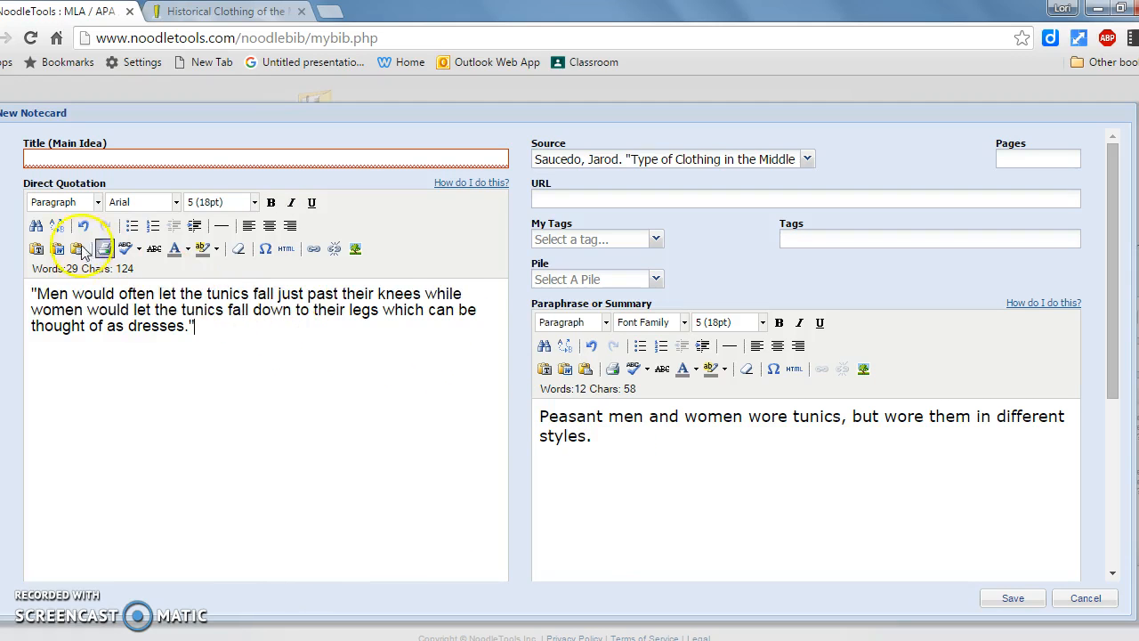
pyautogui.click(657, 438)
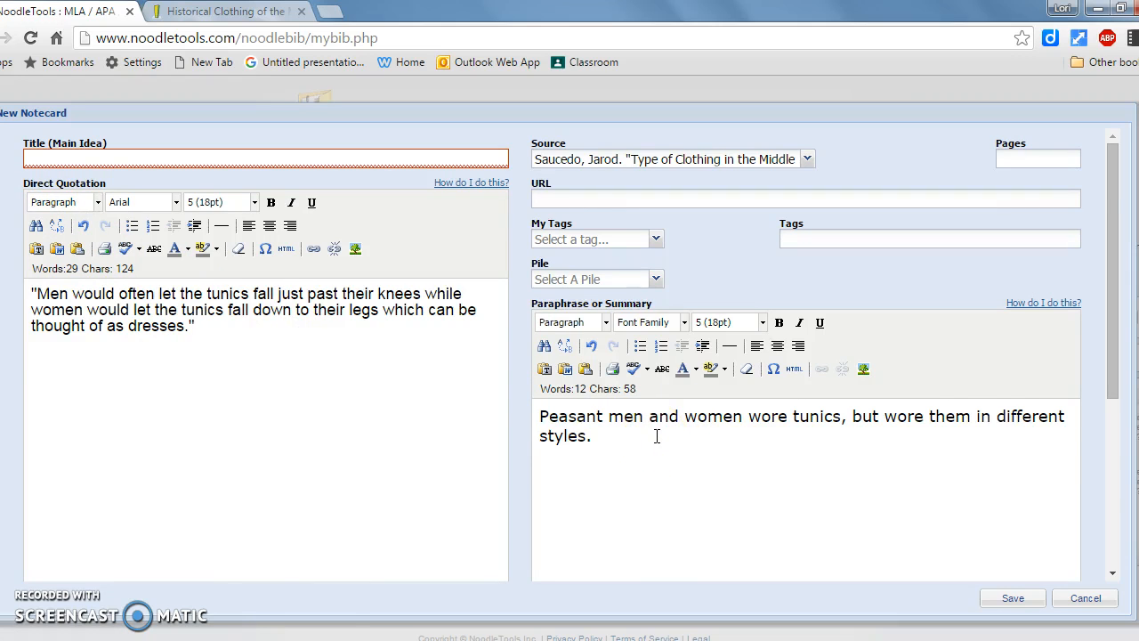
# Write "Describe the tunics with more detail." in the notecard's My Ideas at font size 5 (18pt).
pyautogui.scroll(-3, 656, 436)
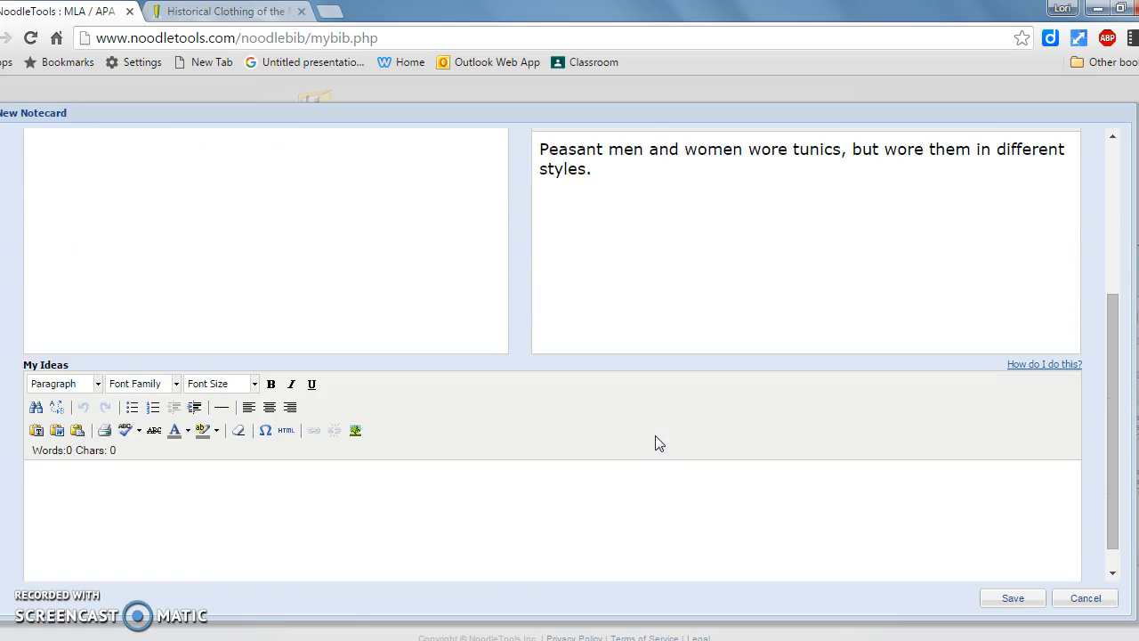
pyautogui.scroll(-1, 659, 443)
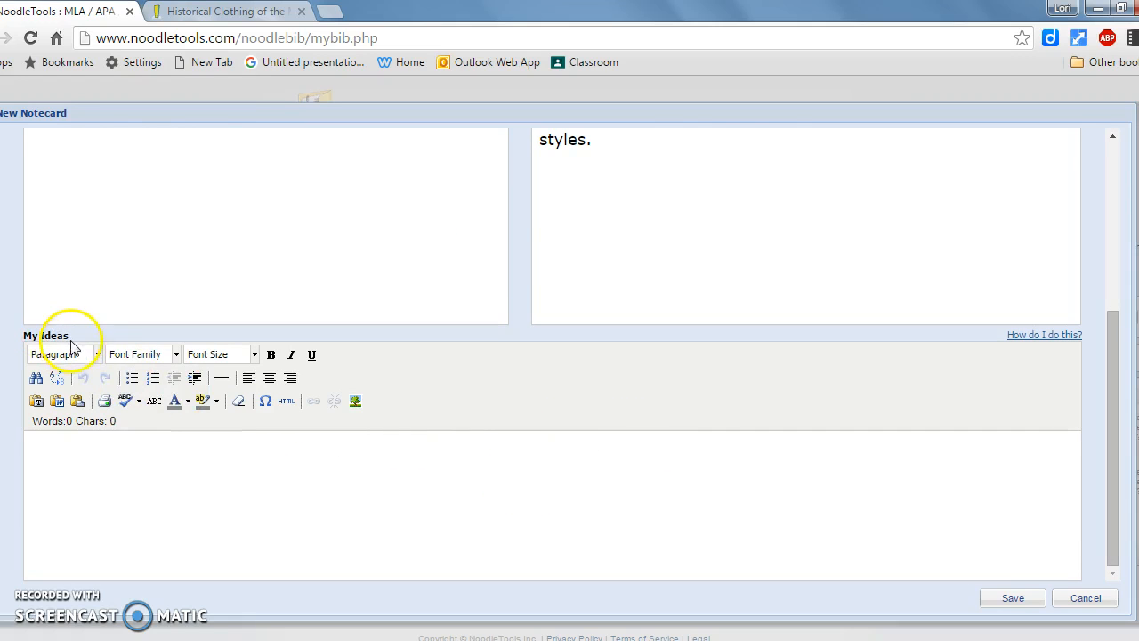
pyautogui.click(76, 453)
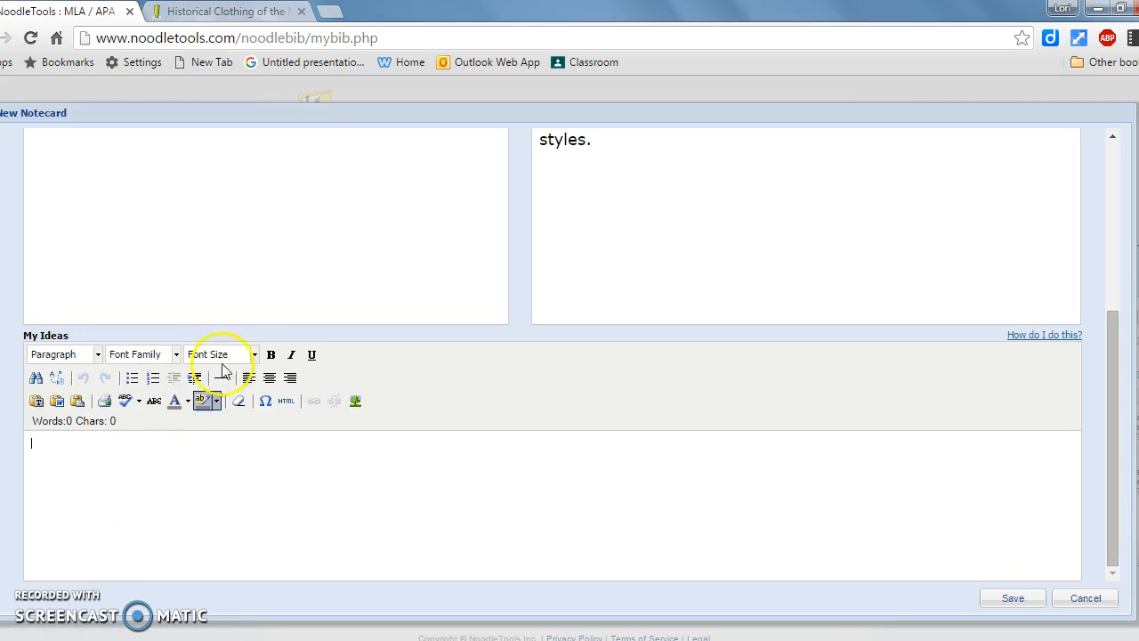
pyautogui.click(256, 355)
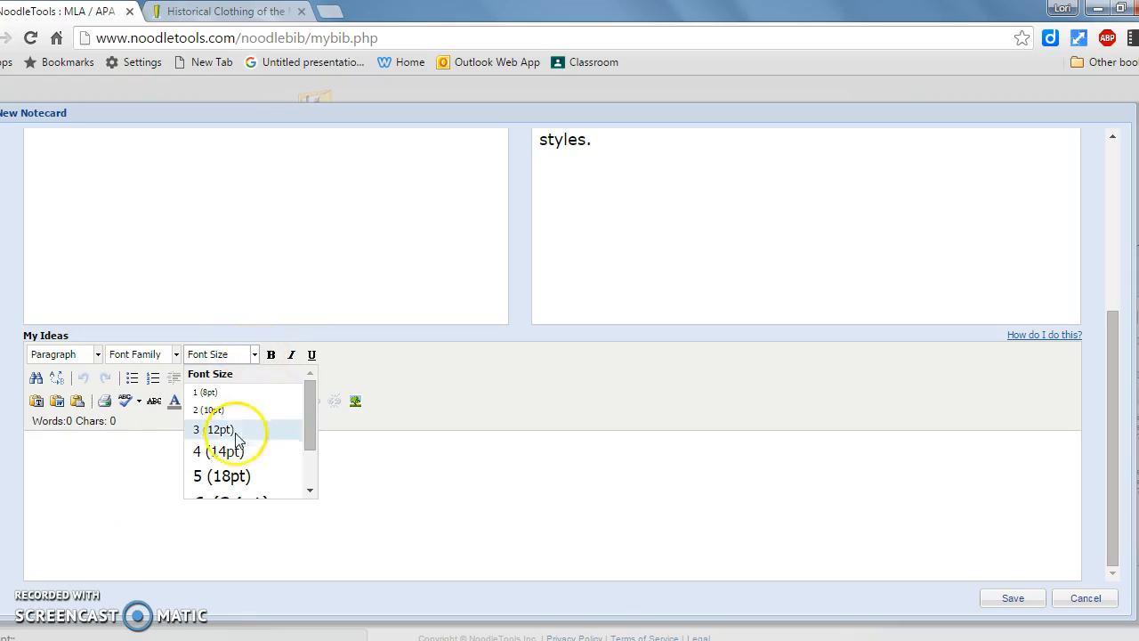
pyautogui.click(229, 478)
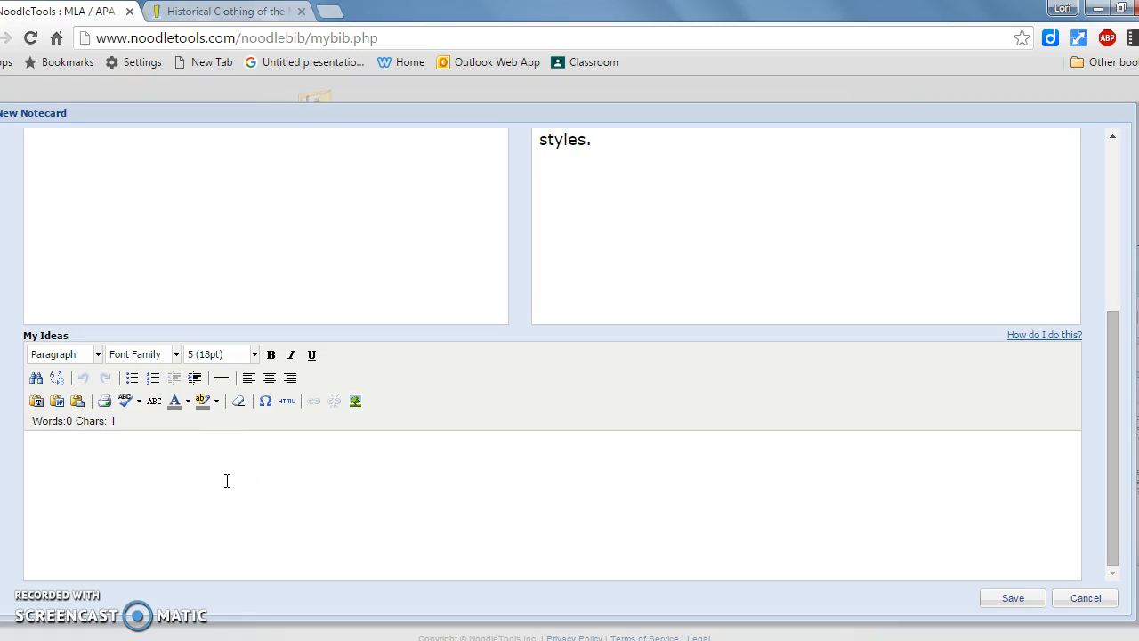
pyautogui.write('Describe the tun')
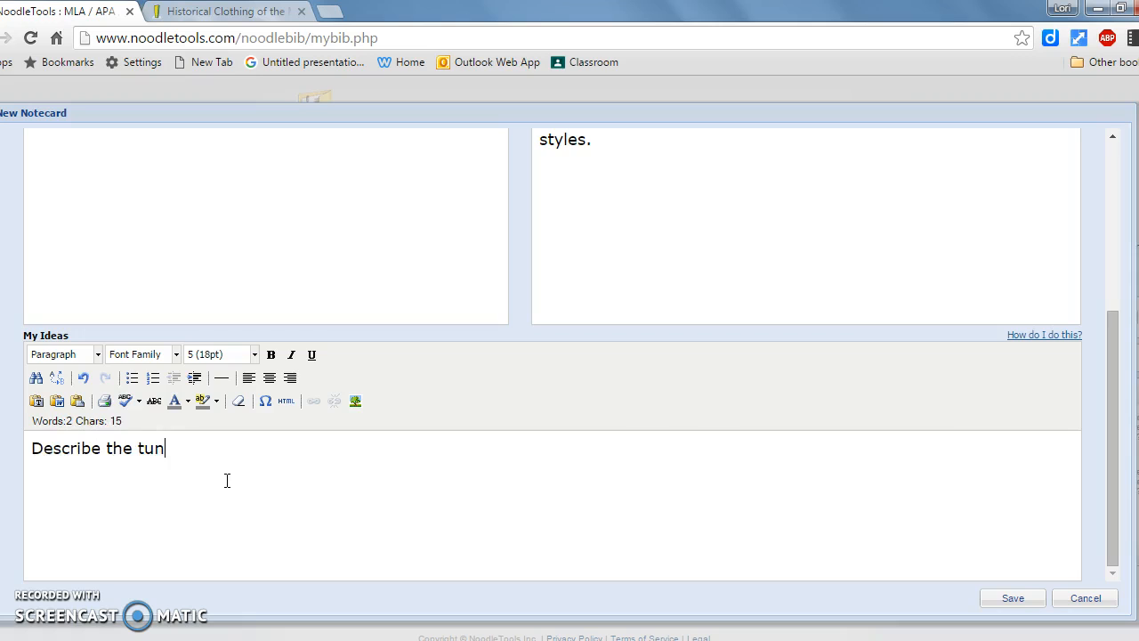
pyautogui.write('ics with o')
pyautogui.press('BackSpace')
pyautogui.write('more ')
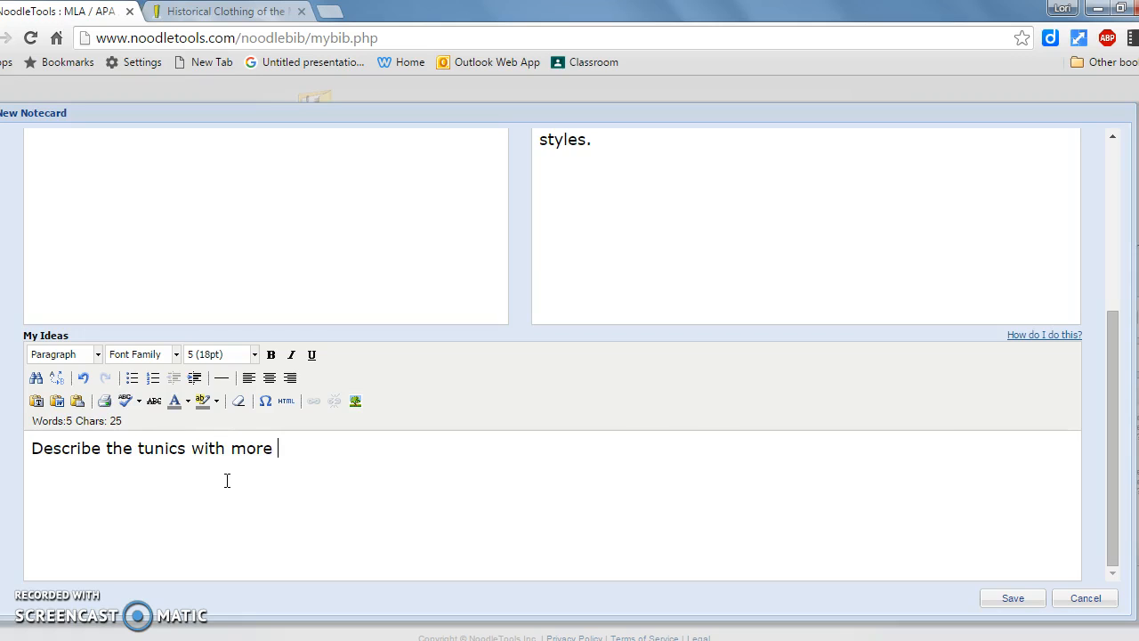
pyautogui.write('detail.')
# Add a second line to My Ideas: "Use this in 2nd paragraph of my paper under subtopic 'Peasants.'".
pyautogui.write('Use this ')
pyautogui.write('in ')
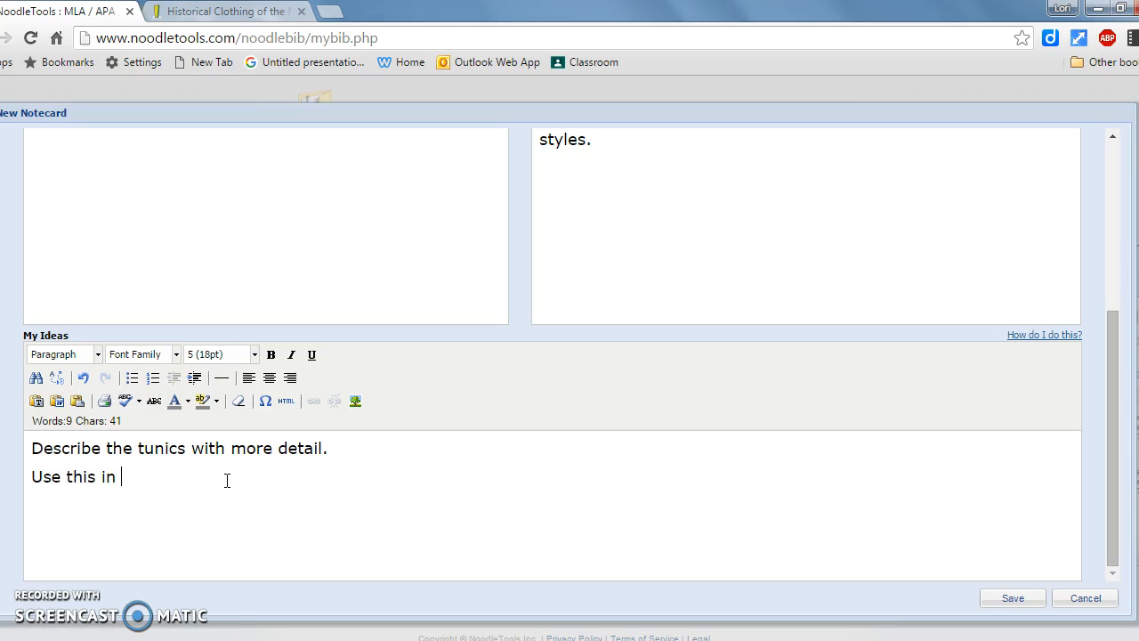
pyautogui.write('2nd paragrap')
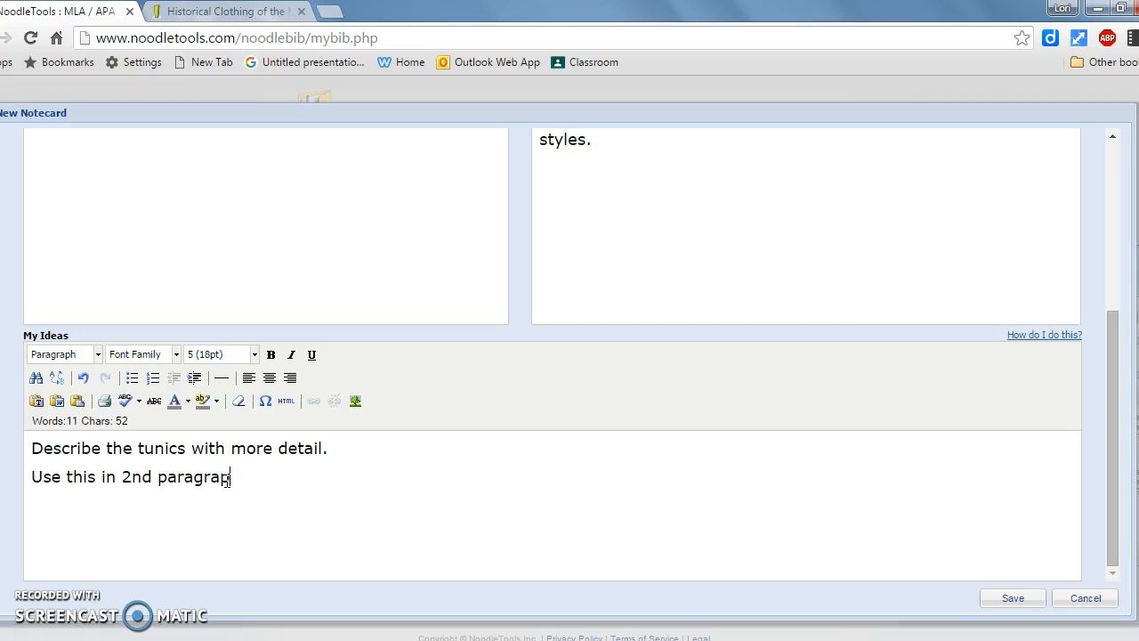
pyautogui.write('h of my paper under subtopc')
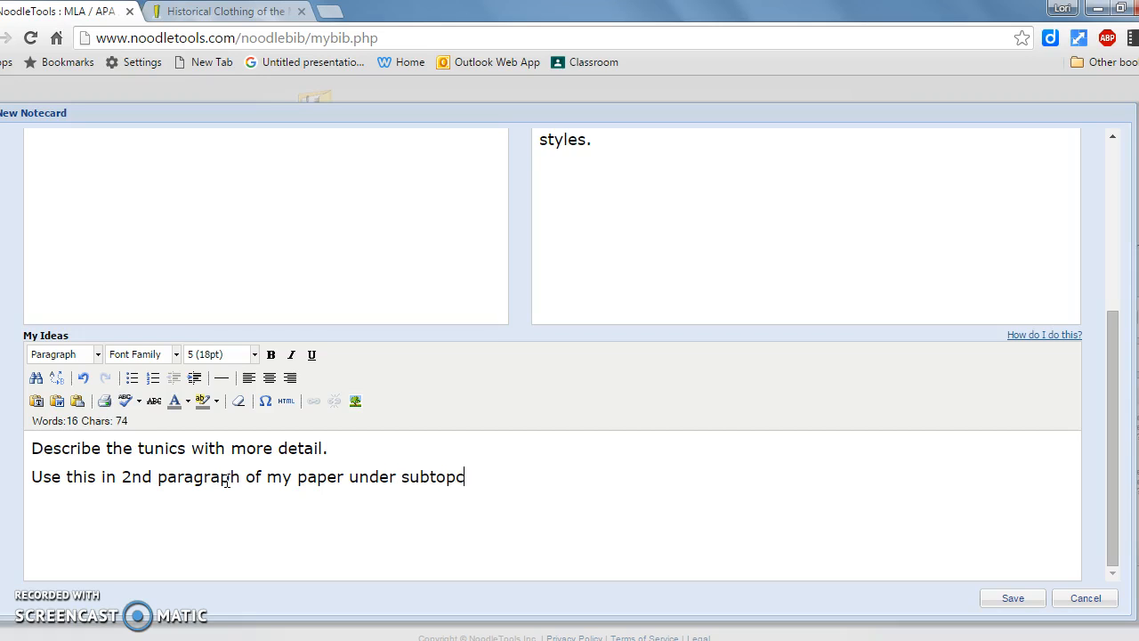
pyautogui.press('BackSpace')
pyautogui.press('BackSpace')
pyautogui.write("ic 'Peasants.'")
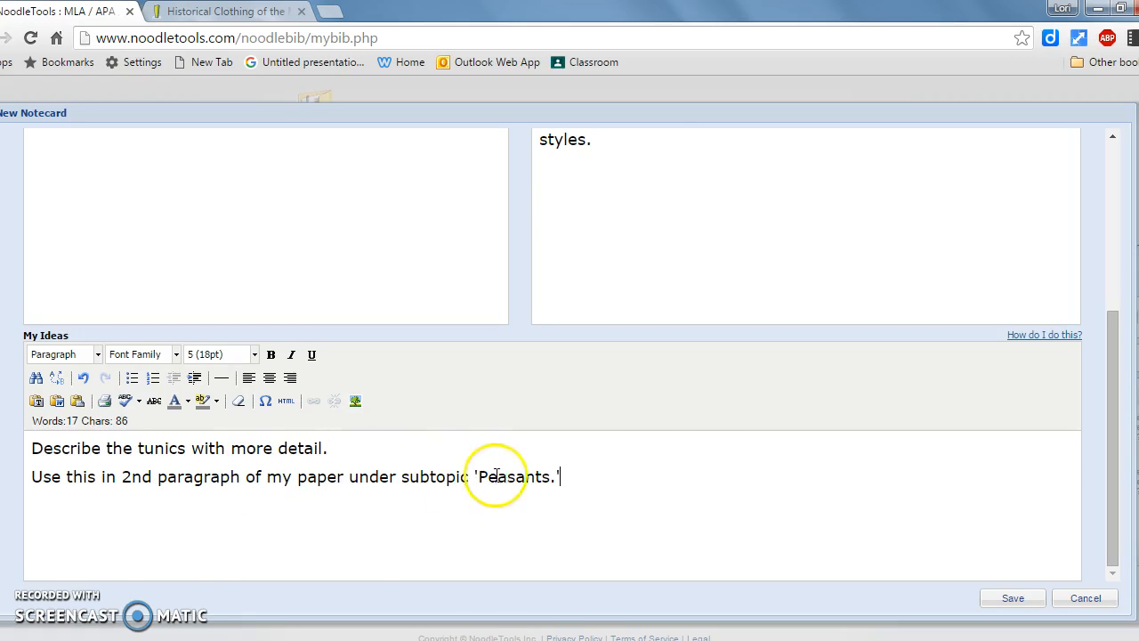
# Title the notecard "Tunics Men and Women" and save it.
pyautogui.scroll(4, 541, 474)
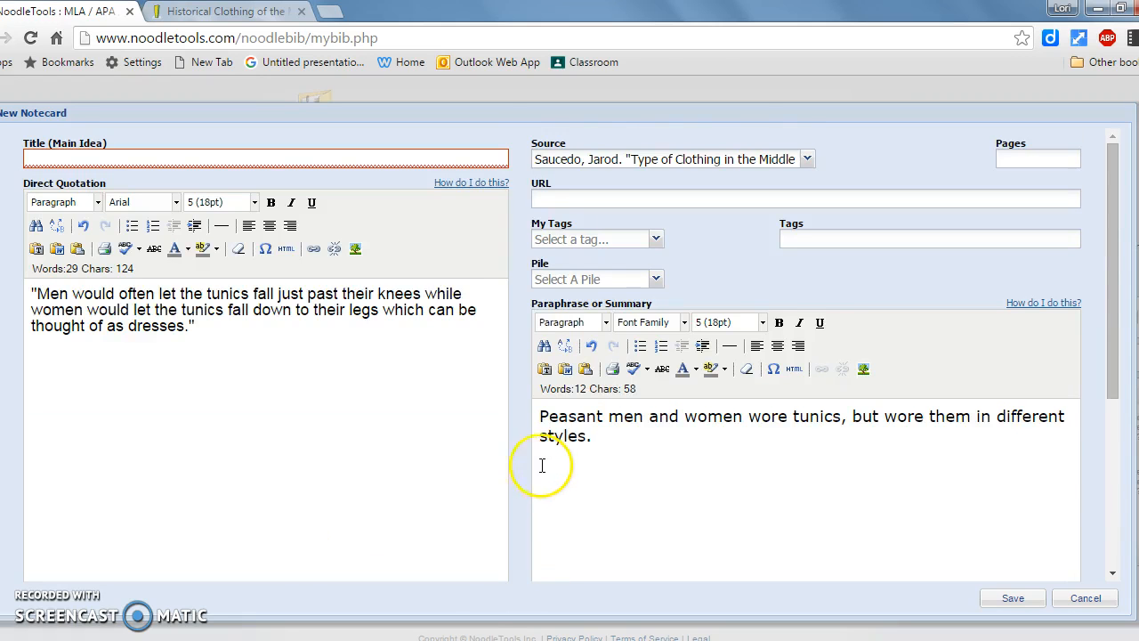
pyautogui.click(306, 159)
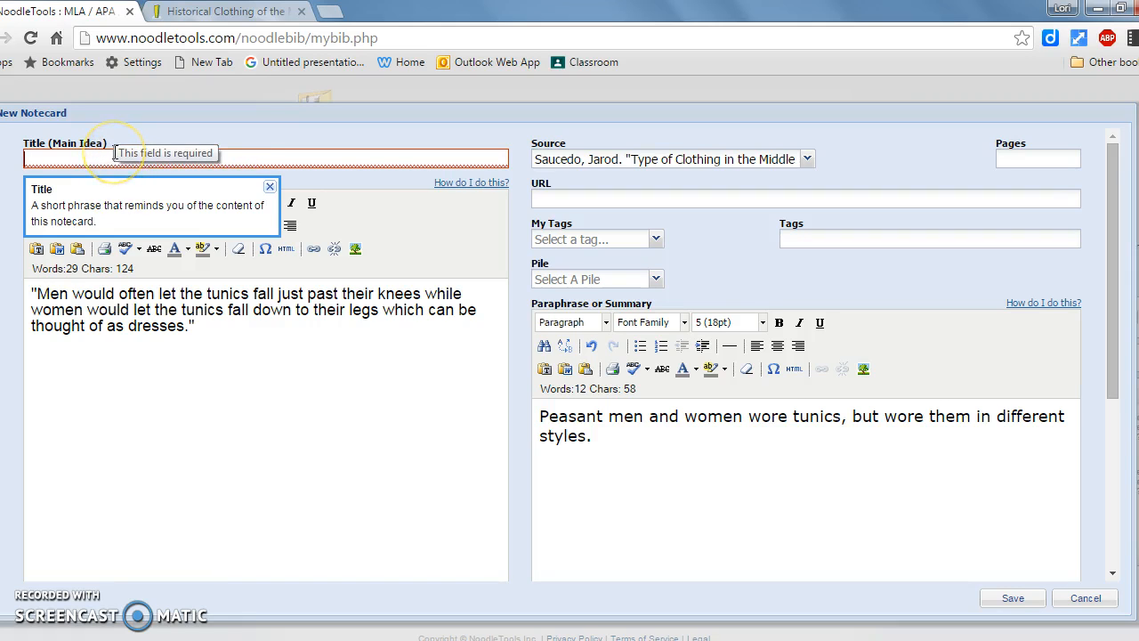
pyautogui.click(95, 159)
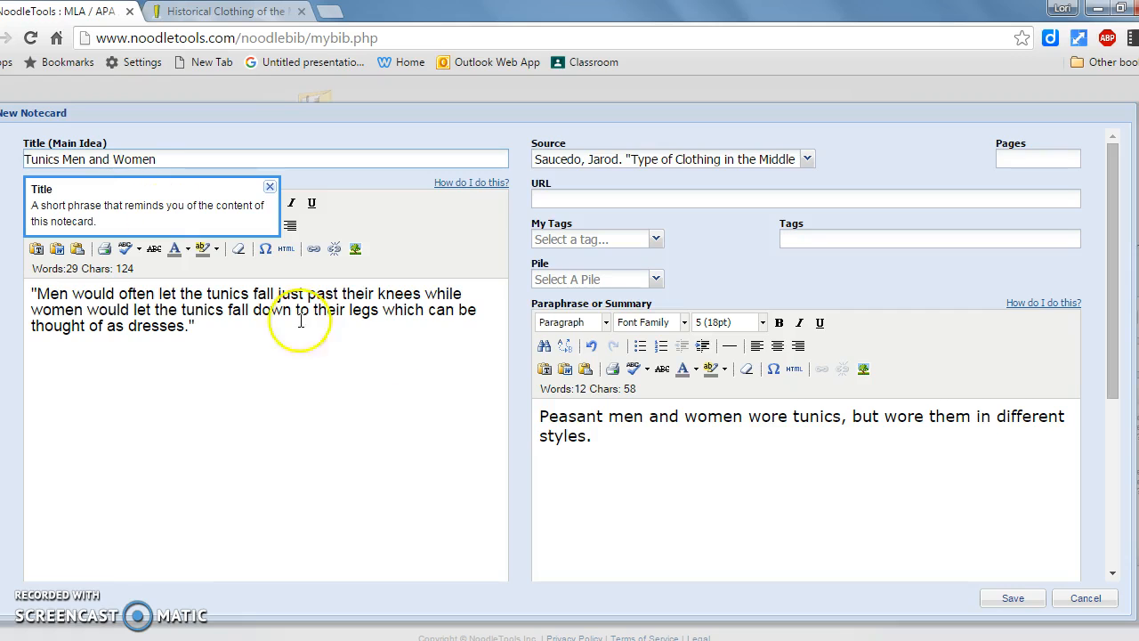
pyautogui.scroll(-3, 435, 406)
pyautogui.scroll(-2, 435, 406)
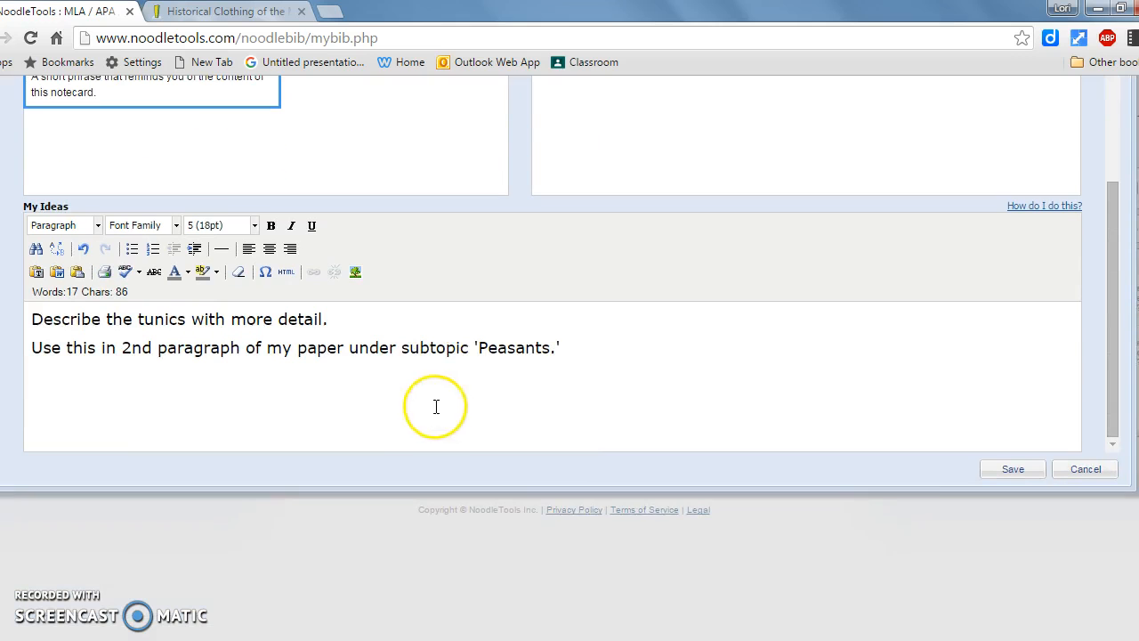
pyautogui.click(1012, 471)
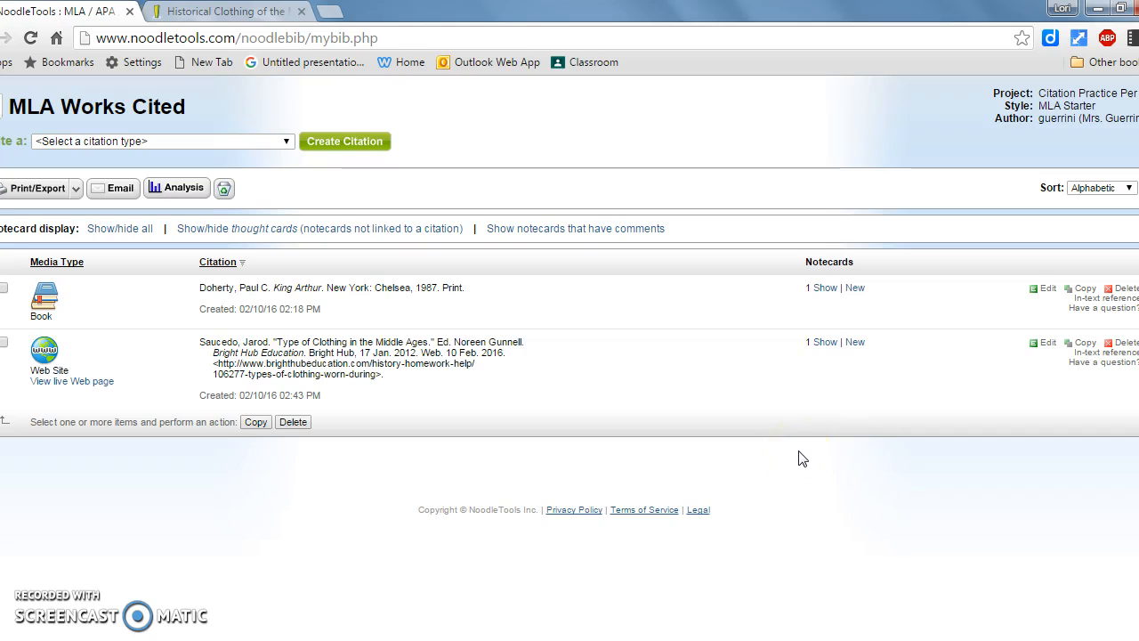
# Show the web site citation's notecard in the works cited list to review its contents, and hide it again.
pyautogui.scroll(1, 799, 458)
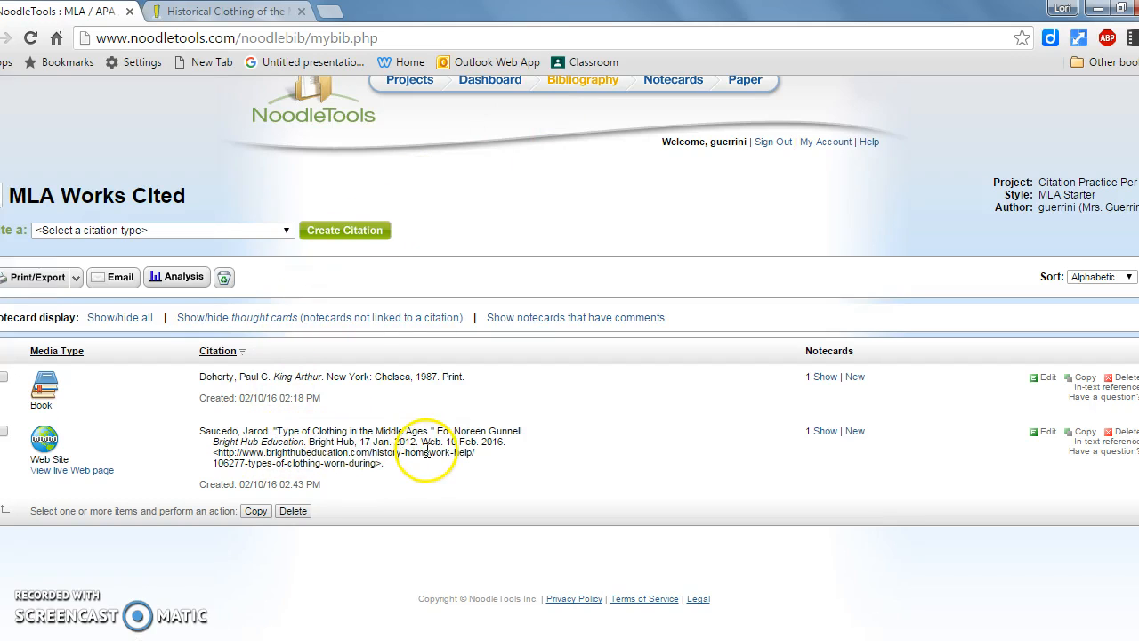
pyautogui.click(825, 433)
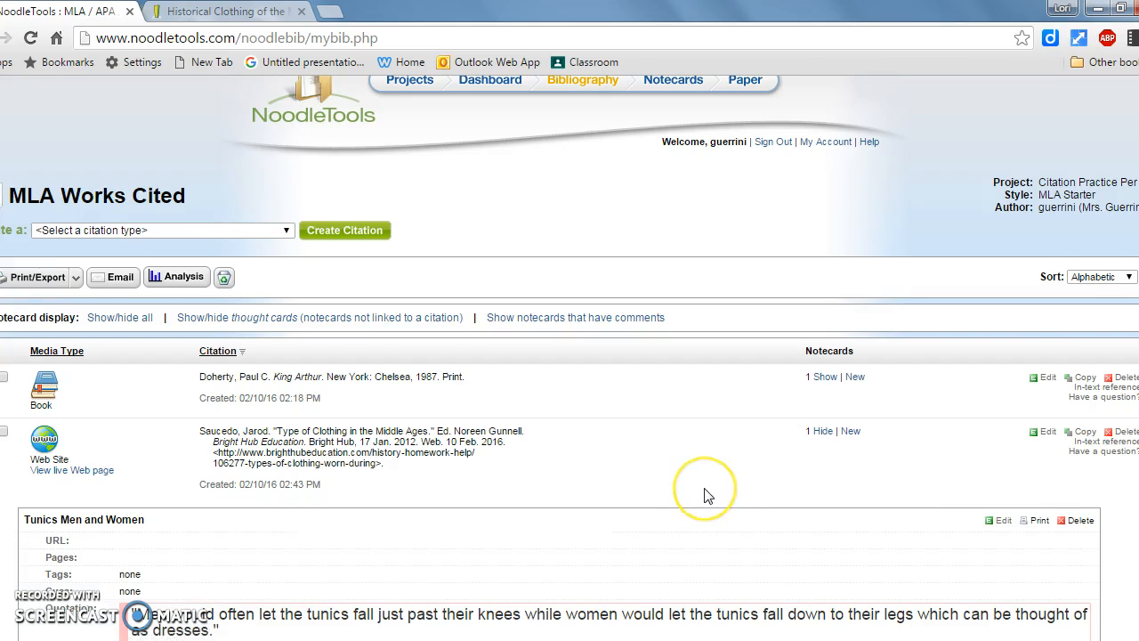
pyautogui.scroll(-2, 703, 491)
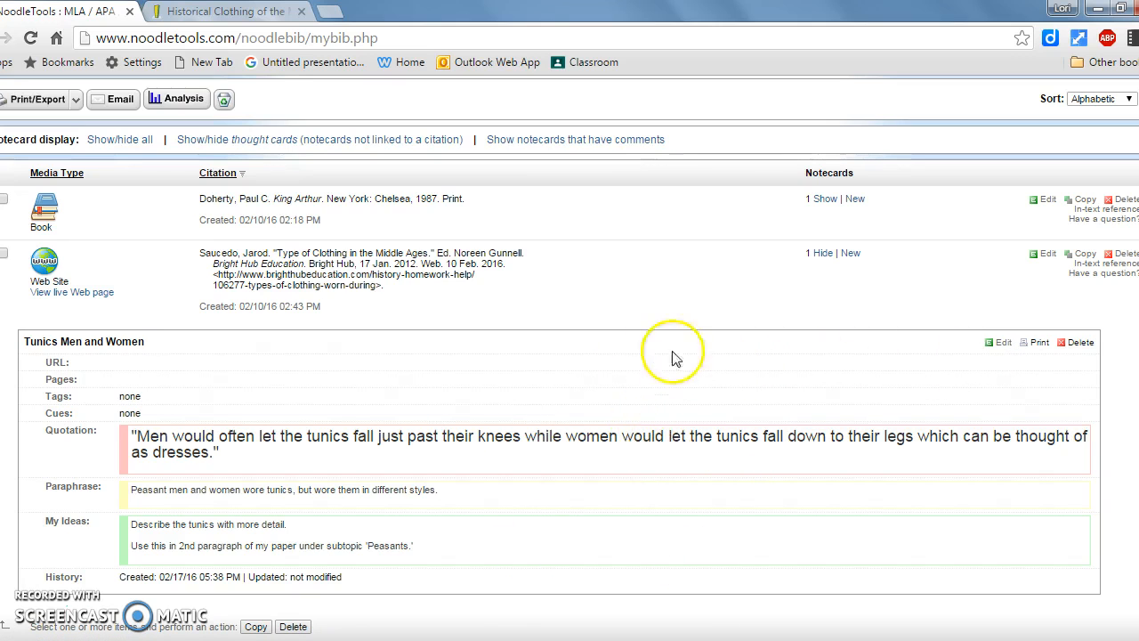
pyautogui.click(823, 258)
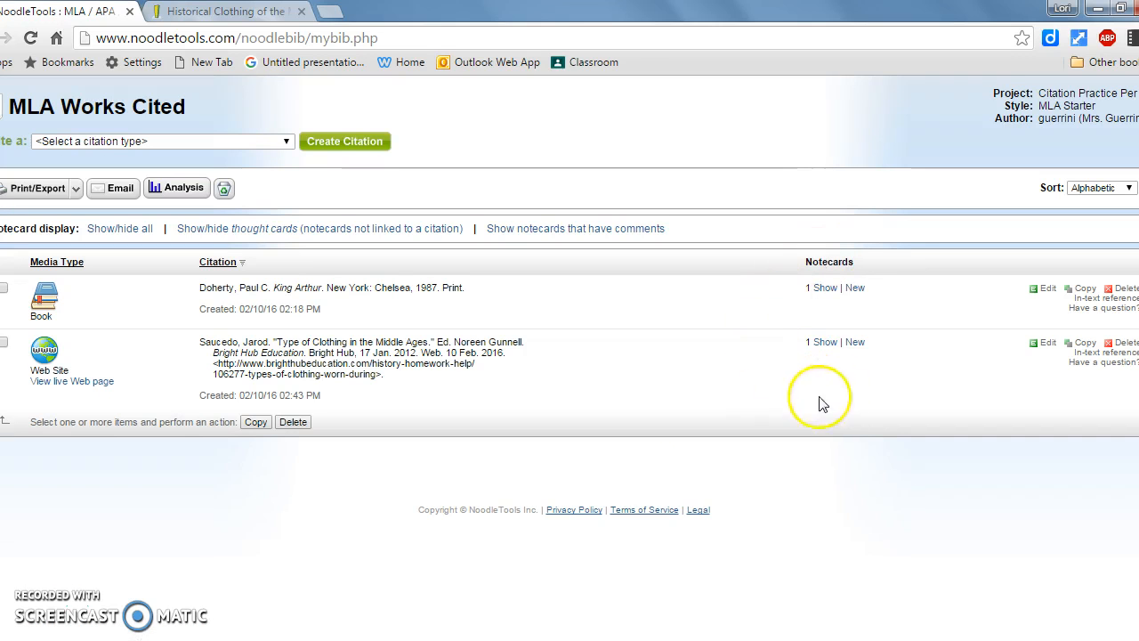
pyautogui.scroll(1, 556, 405)
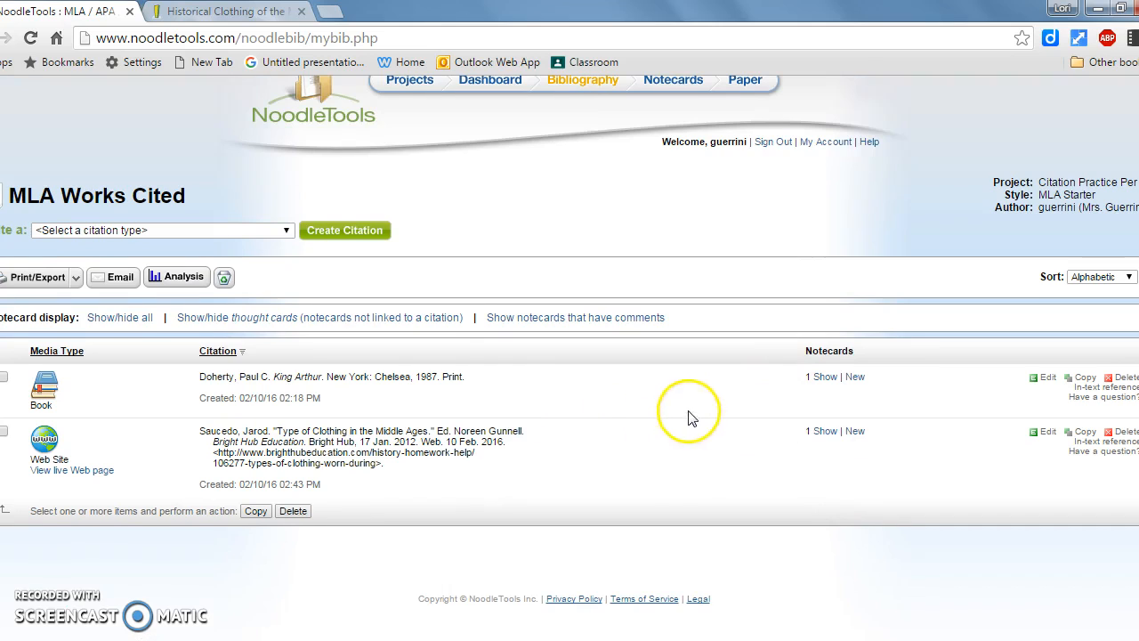
pyautogui.scroll(1, 682, 409)
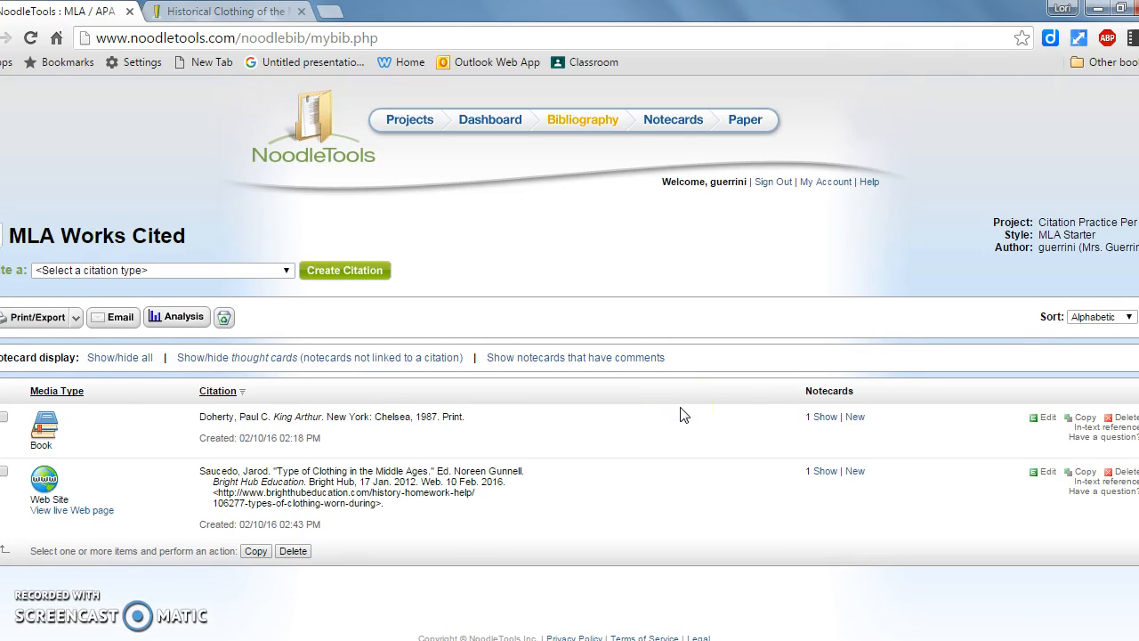